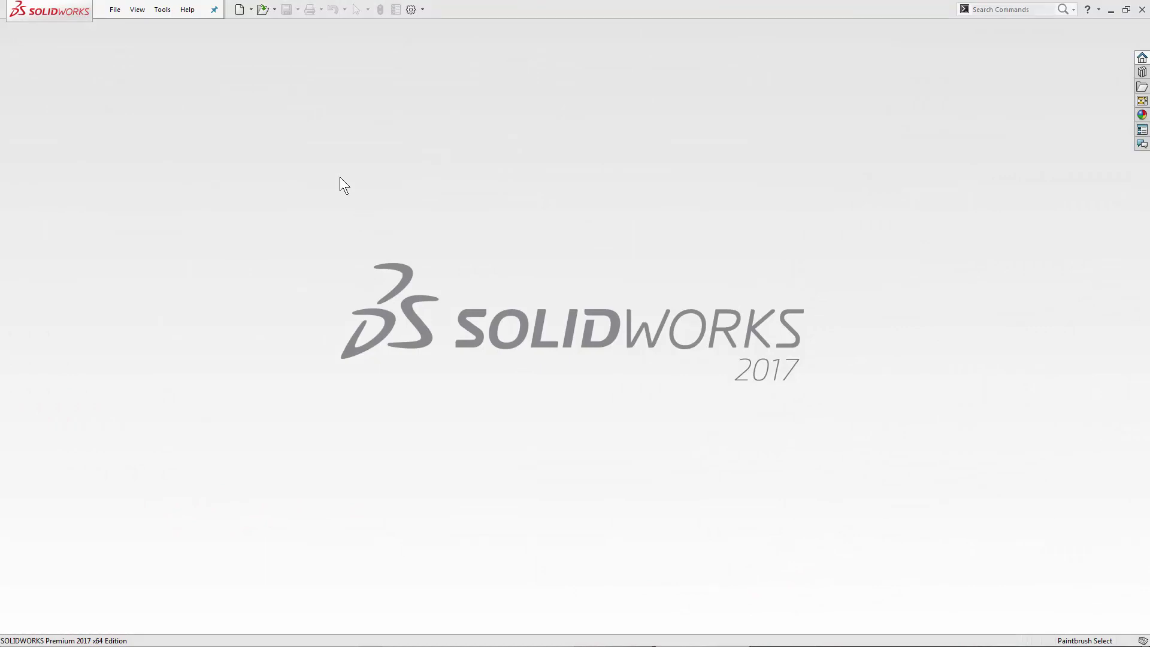
Step: Create a new part and import the scan mesh 09 - Cross Sections.stl
{"action": "left_click", "coordinate": [239, 10]}
{"action": "double_click", "coordinate": [428, 256]}
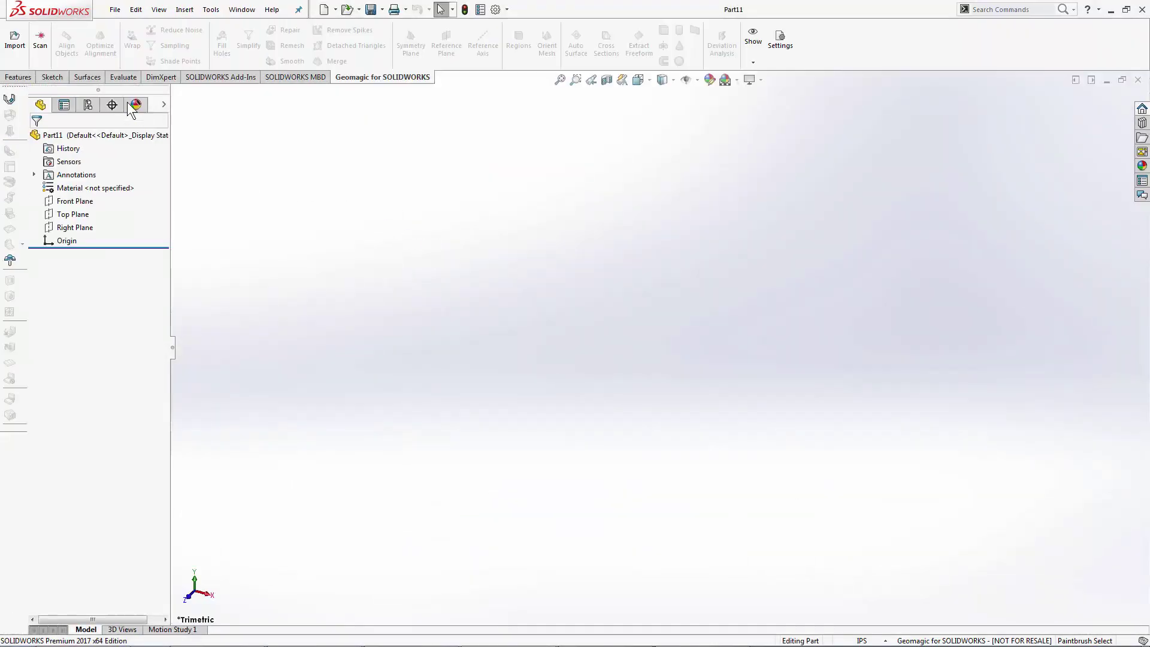
{"action": "left_click", "coordinate": [15, 41]}
{"action": "left_click", "coordinate": [503, 193]}
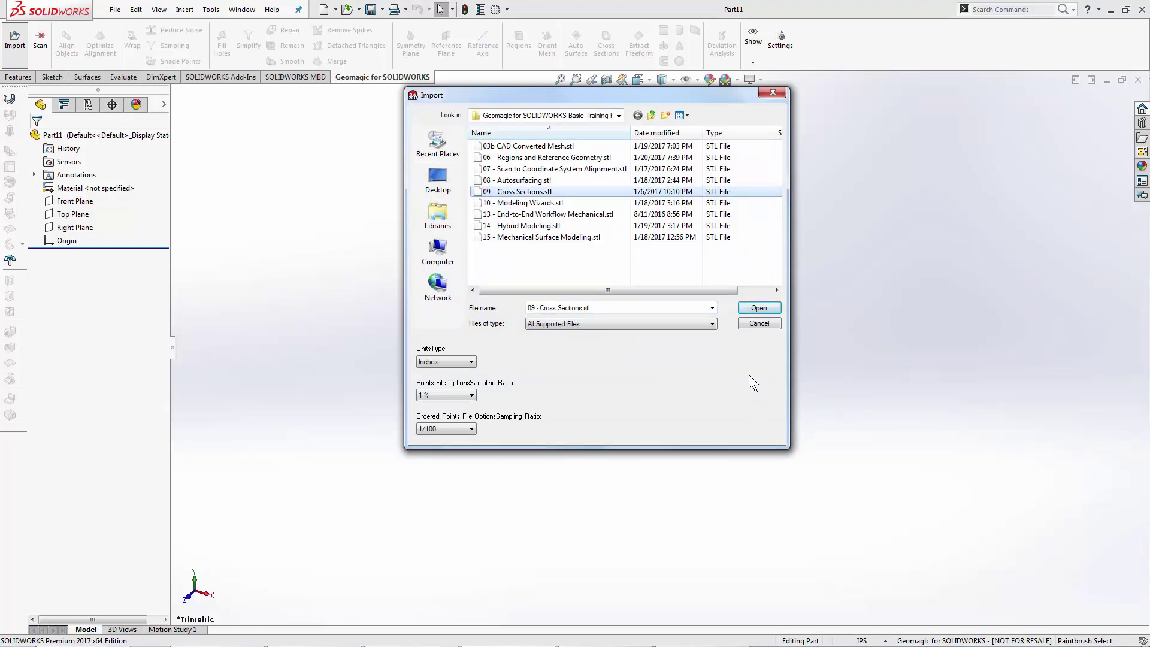
{"action": "left_click", "coordinate": [760, 310]}
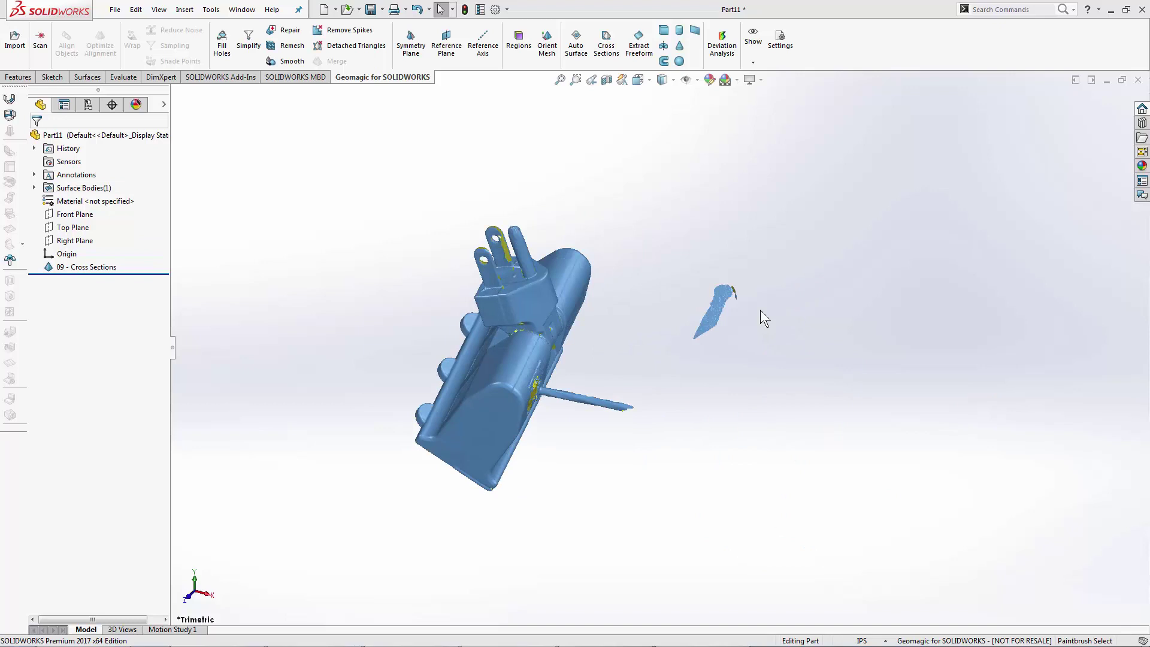
Step: Fit a Geomagic reference plane to the flat end face of the outlet body on the scan mesh
{"action": "middle_click_drag", "start_coordinate": [652, 339], "coordinate": [769, 192]}
{"action": "scroll", "coordinate": [486, 341], "scroll_direction": "down", "scroll_amount": 3}
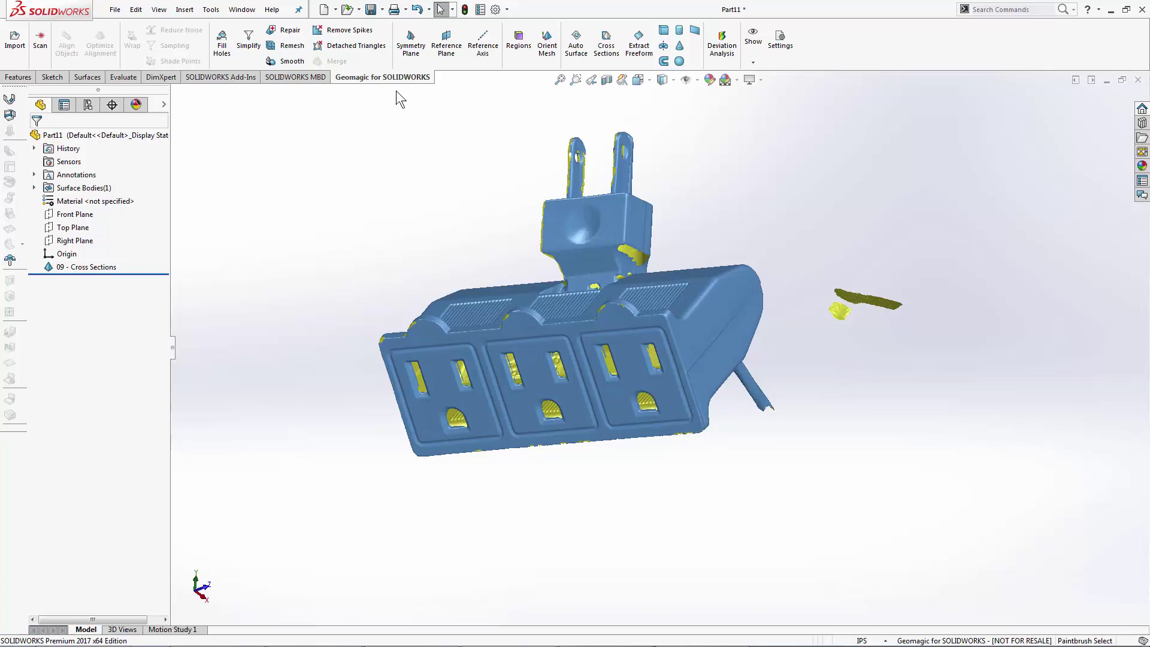
{"action": "left_click", "coordinate": [442, 54]}
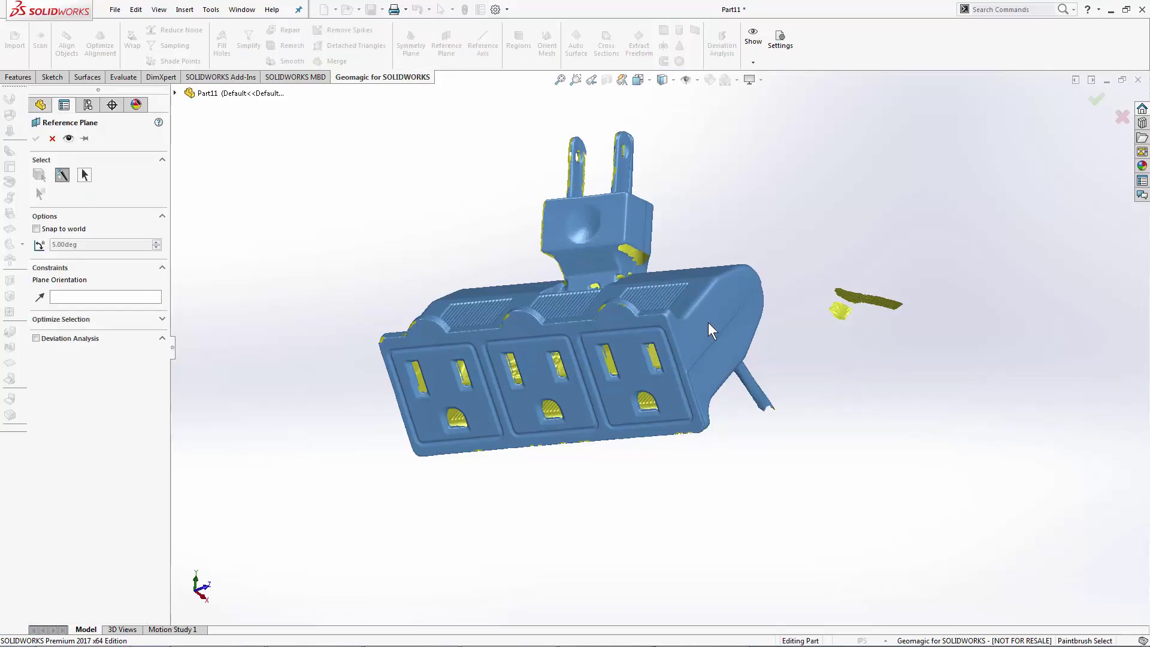
{"action": "left_click_drag", "start_coordinate": [708, 319], "coordinate": [725, 343]}
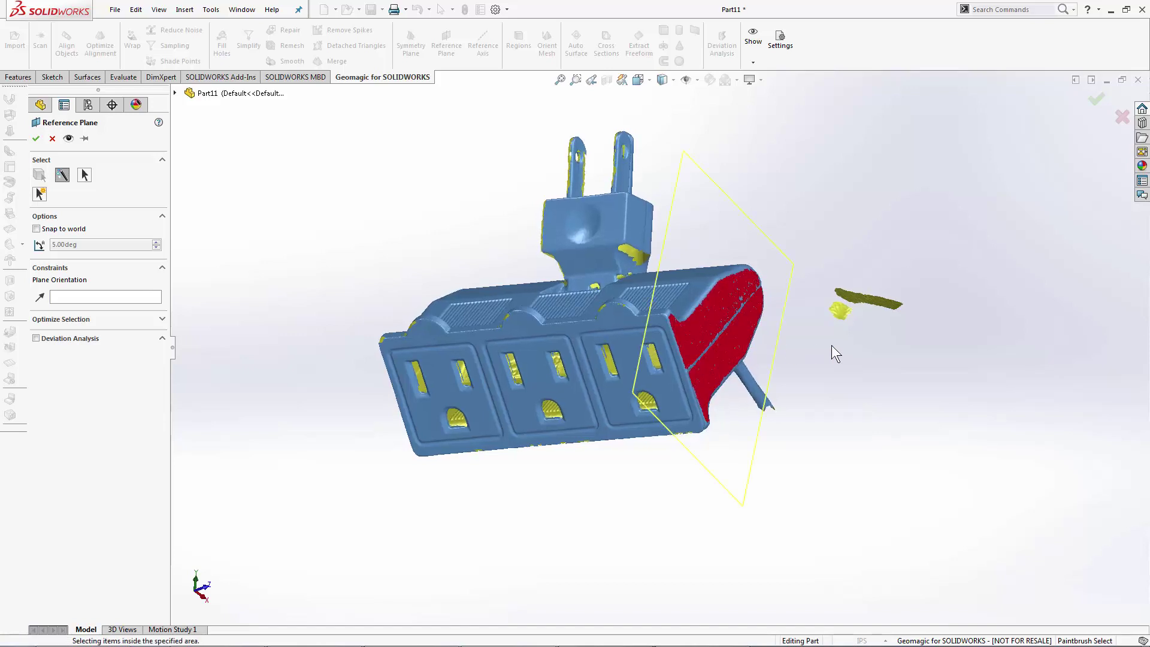
{"action": "left_click", "coordinate": [36, 138]}
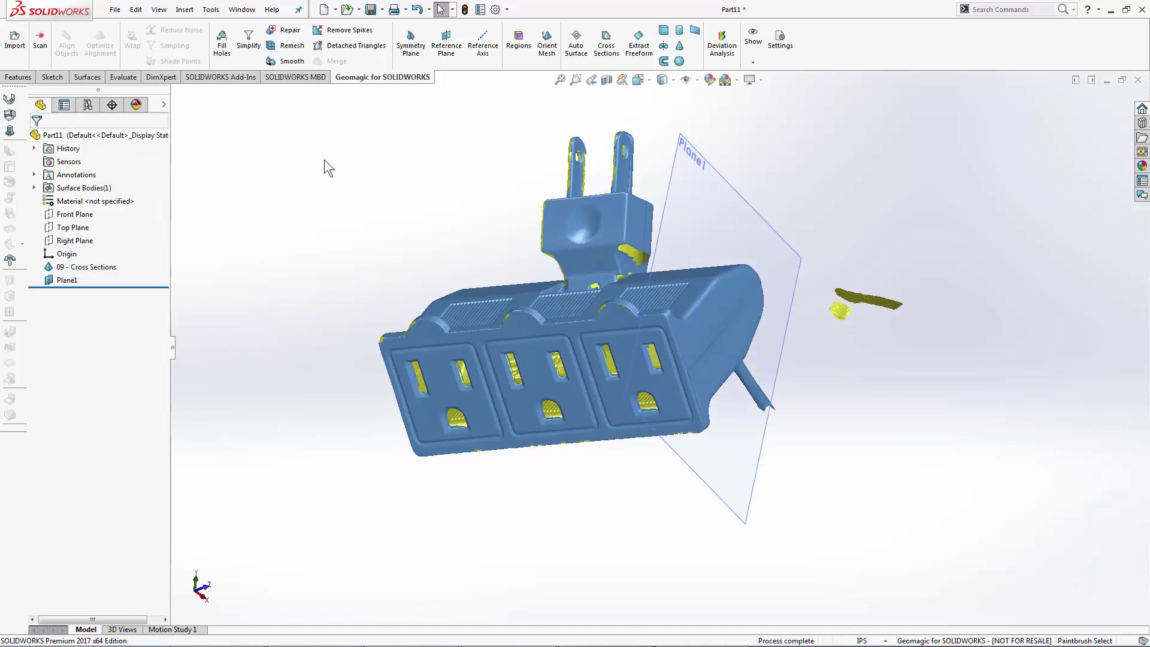
Step: Start a Cross Sections operation on the mesh using the plane fitted to the outlet's end face, and inspect the section preview
{"action": "left_click", "coordinate": [604, 56]}
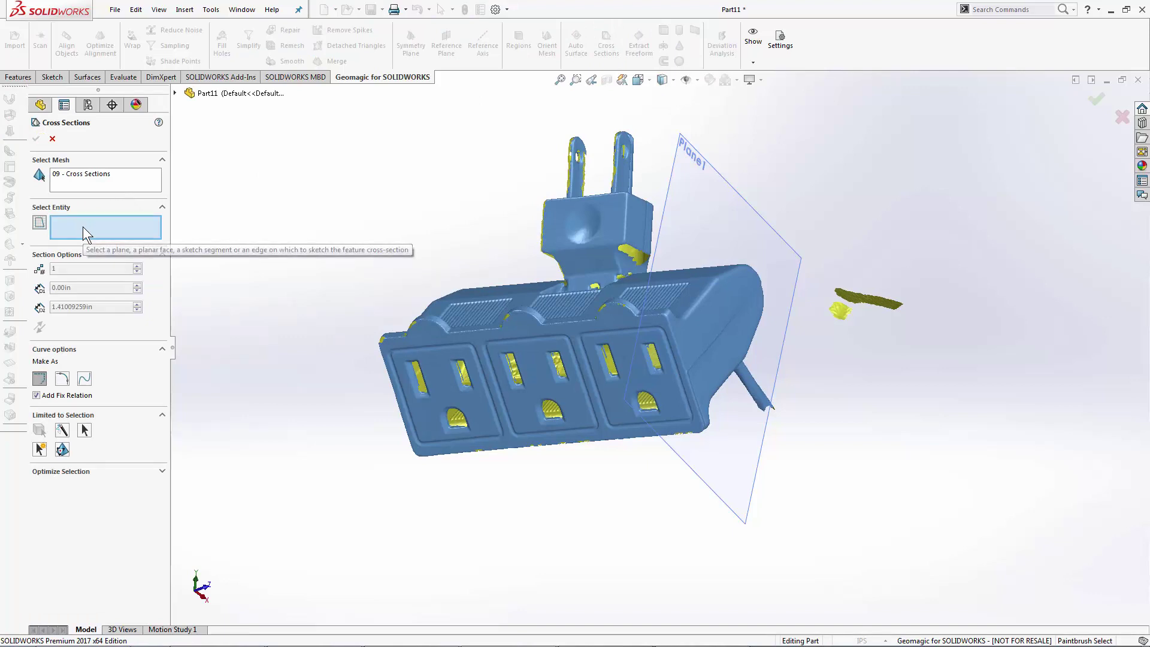
{"action": "left_click", "coordinate": [674, 183]}
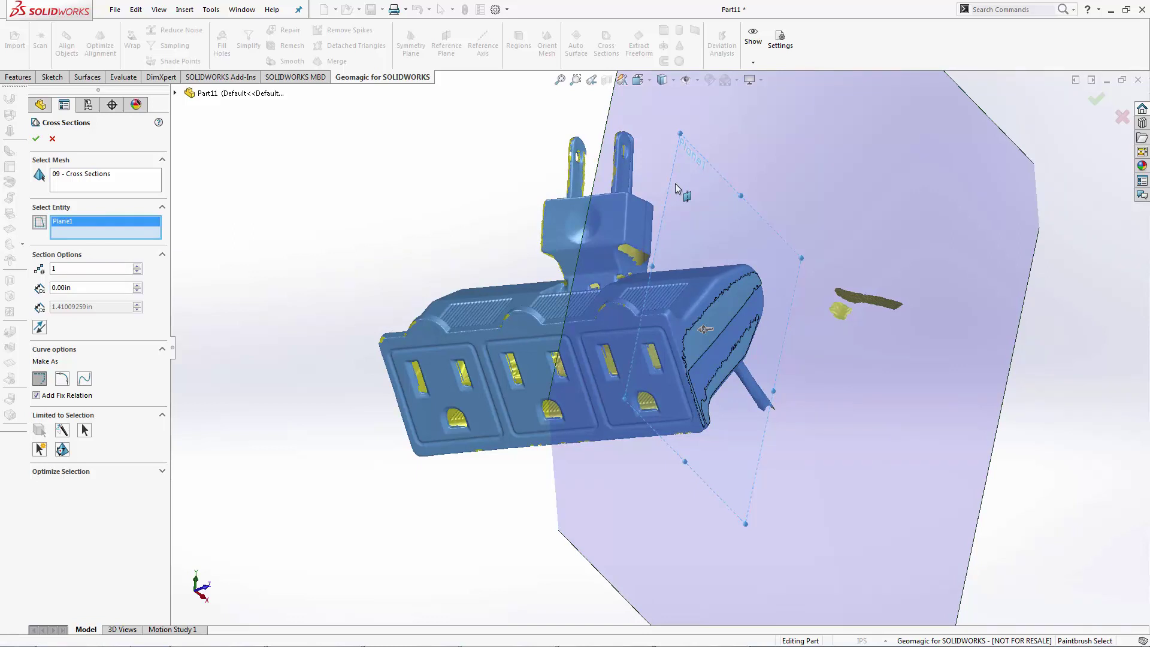
{"action": "mouse_move", "coordinate": [582, 345]}
{"action": "middle_mouse_down"}
{"action": "mouse_move", "coordinate": [617, 336]}
{"action": "mouse_move", "coordinate": [570, 332]}
{"action": "middle_mouse_up"}
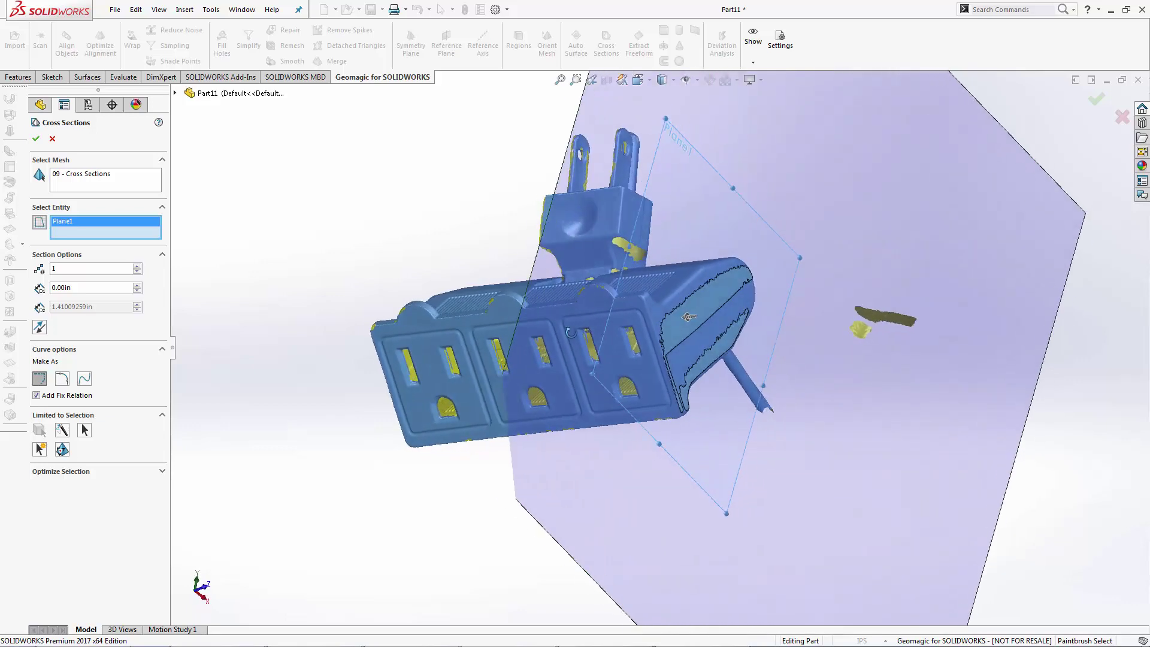
{"action": "scroll", "coordinate": [736, 337], "scroll_direction": "down", "scroll_amount": 2}
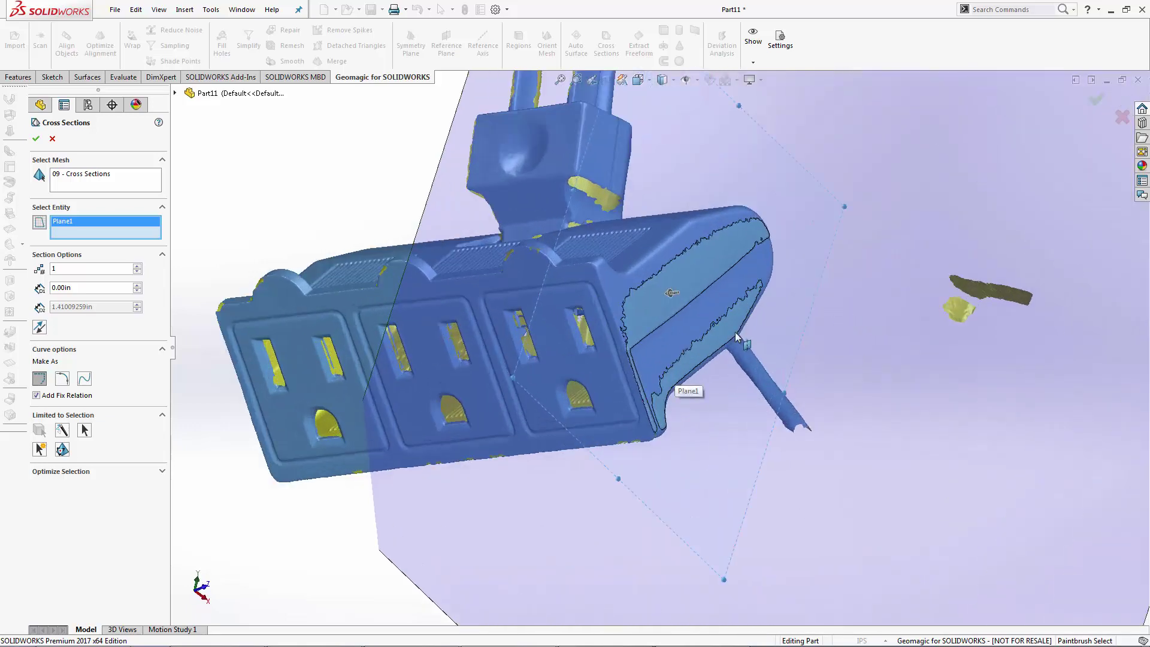
{"action": "middle_click_drag", "start_coordinate": [736, 336], "coordinate": [719, 346]}
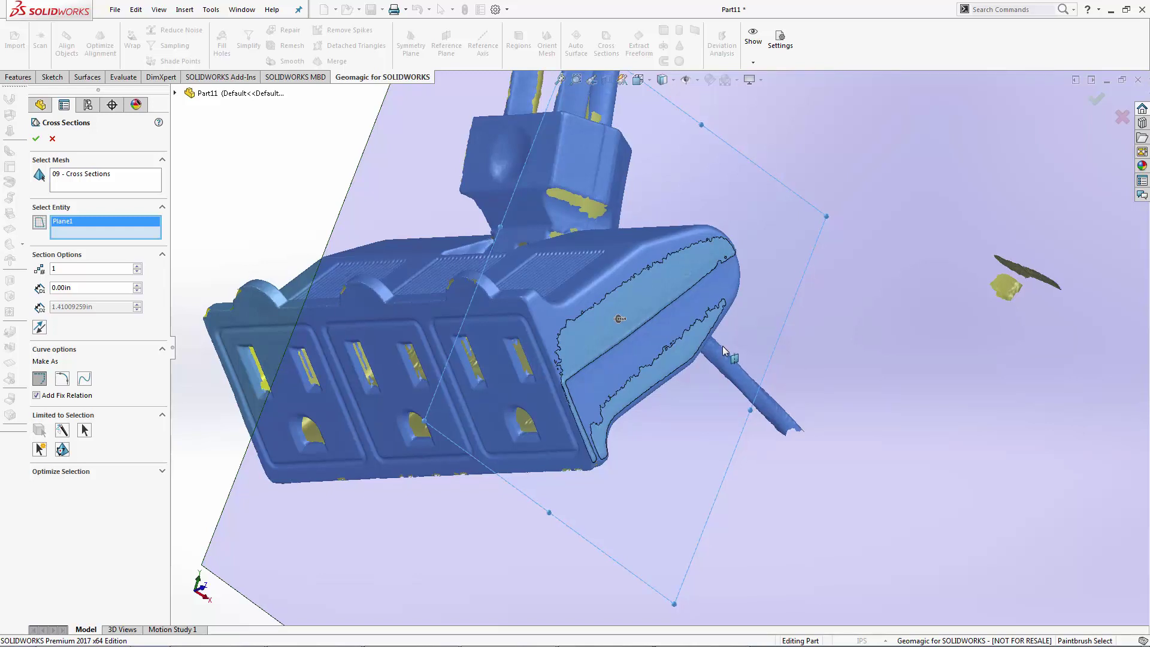
{"action": "middle_click_drag", "start_coordinate": [720, 346], "coordinate": [722, 339]}
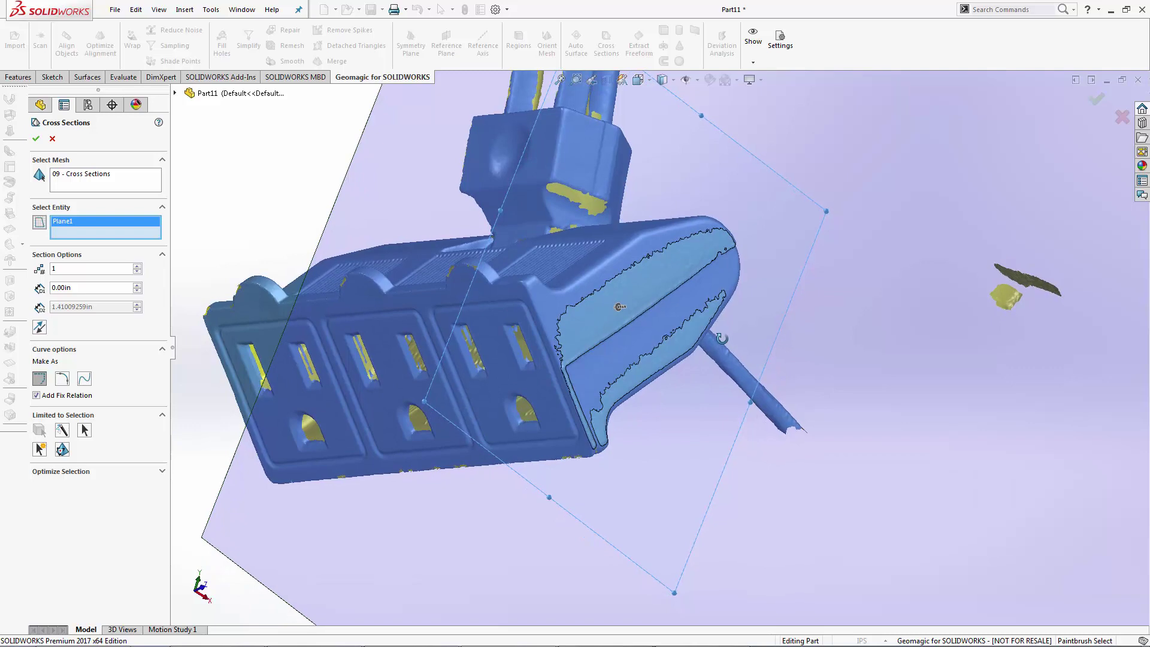
{"action": "middle_click_drag", "start_coordinate": [722, 339], "coordinate": [663, 350]}
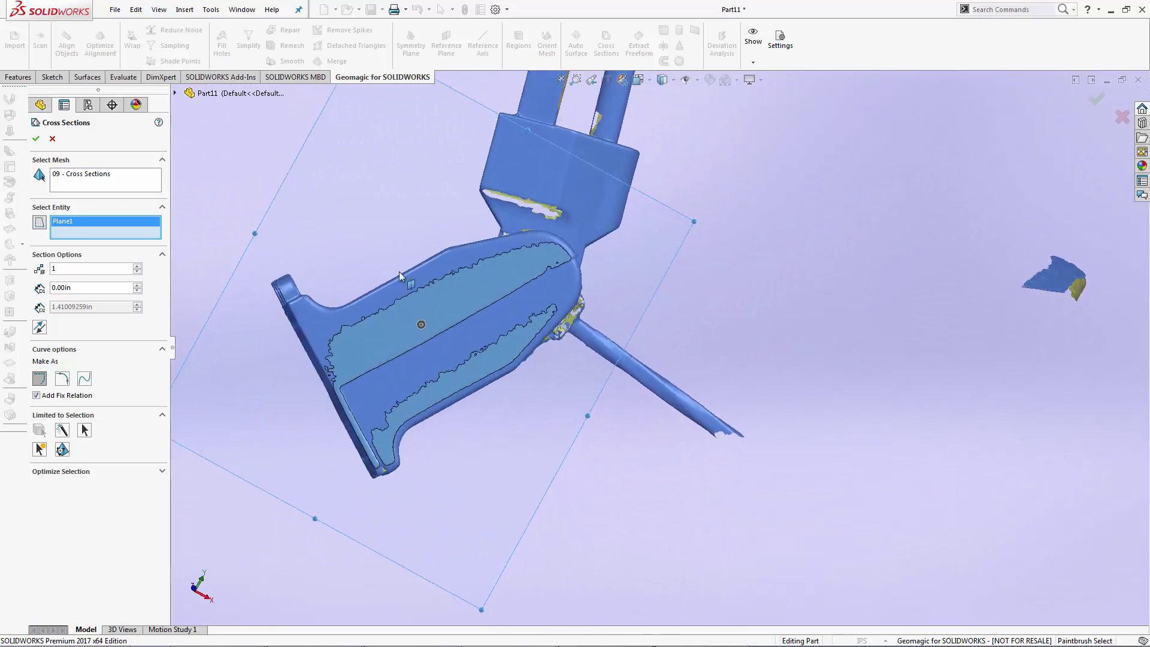
{"action": "middle_click_drag", "start_coordinate": [319, 361], "coordinate": [362, 374]}
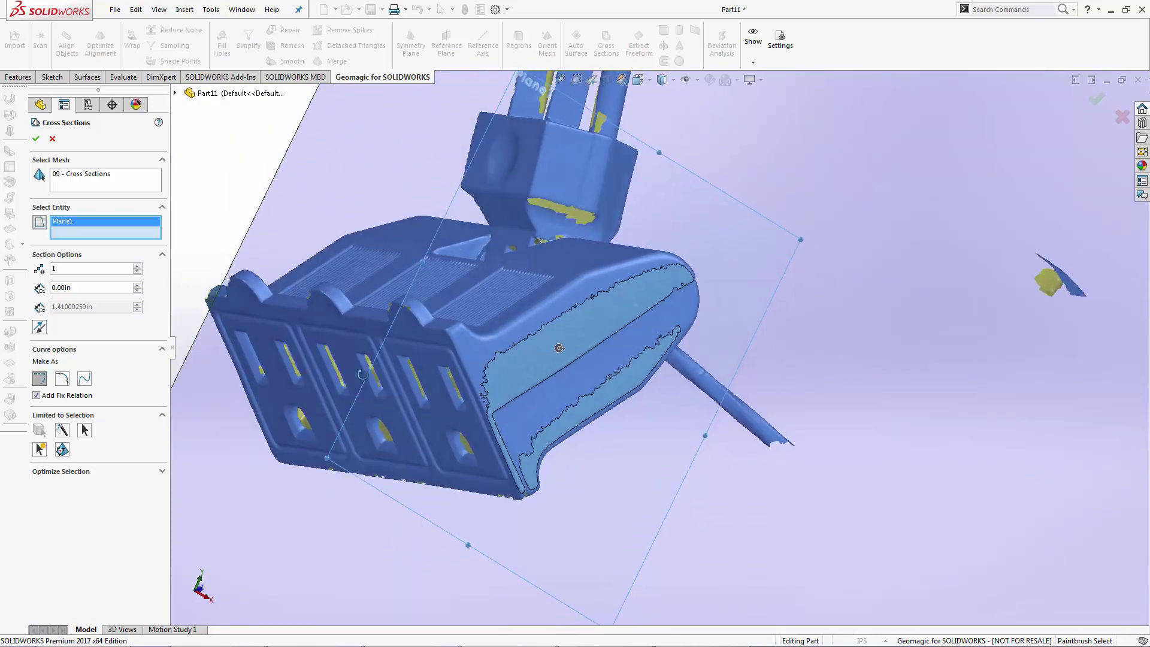
Step: Set the cross section's offset distance from the plane to 0.01 in and examine the section outline
{"action": "double_click", "coordinate": [62, 288]}
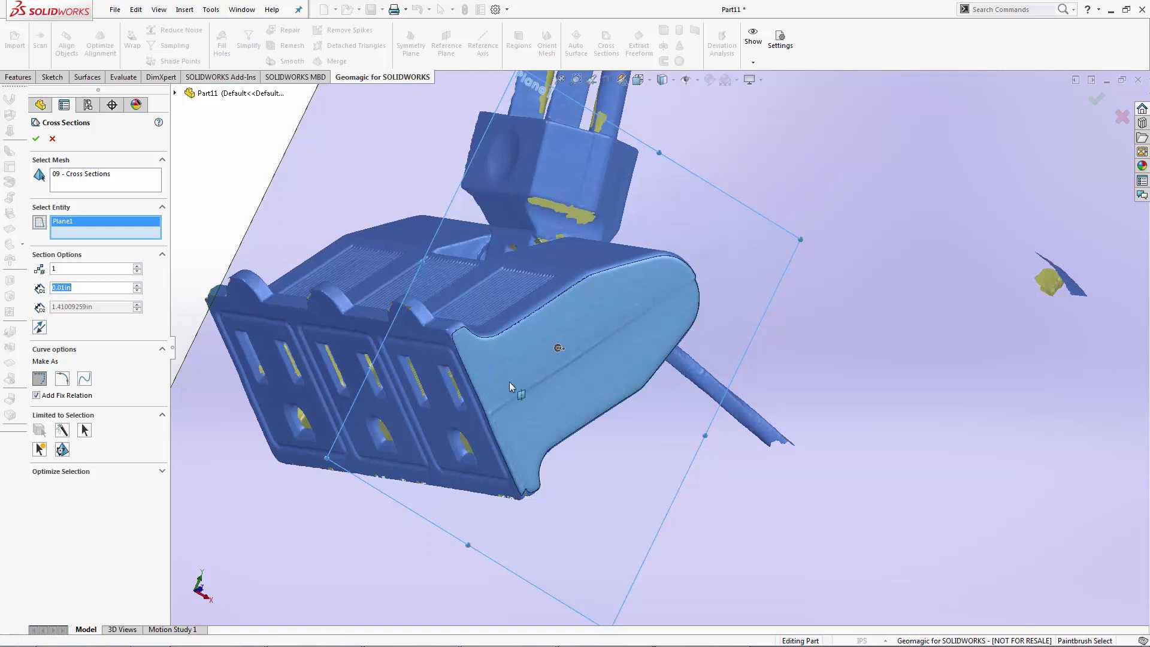
{"action": "type", "text": "0.01"}
{"action": "mouse_move", "coordinate": [509, 382]}
{"action": "middle_mouse_down"}
{"action": "mouse_move", "coordinate": [479, 378]}
{"action": "mouse_move", "coordinate": [491, 369]}
{"action": "middle_mouse_up"}
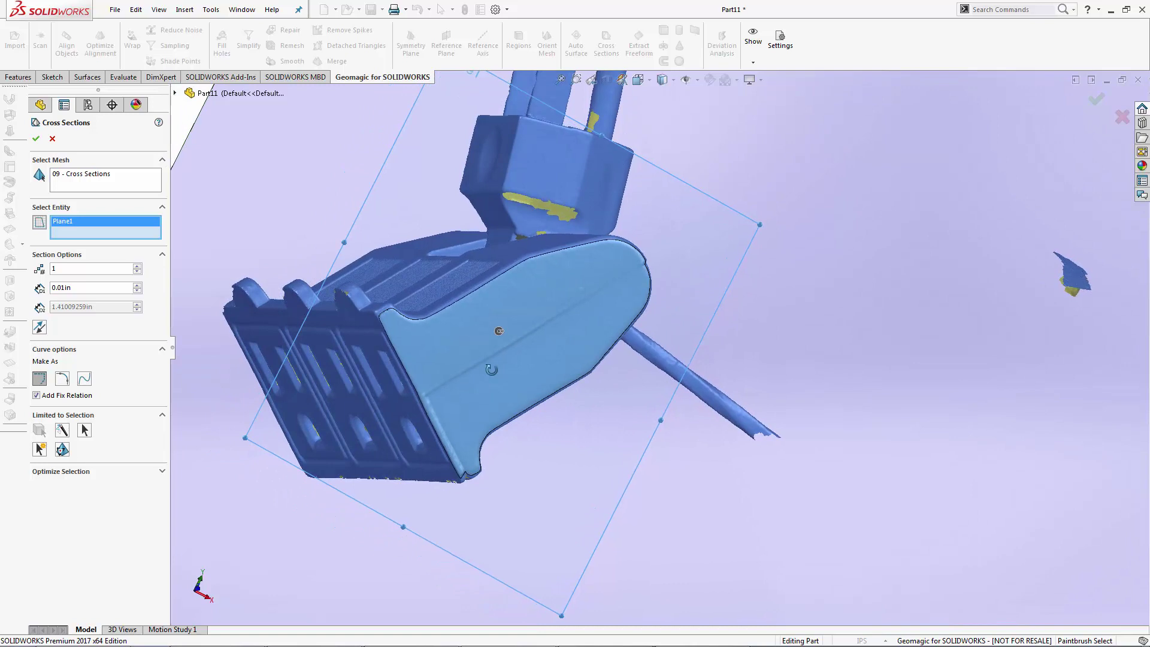
{"action": "middle_click_drag", "start_coordinate": [493, 367], "coordinate": [521, 363]}
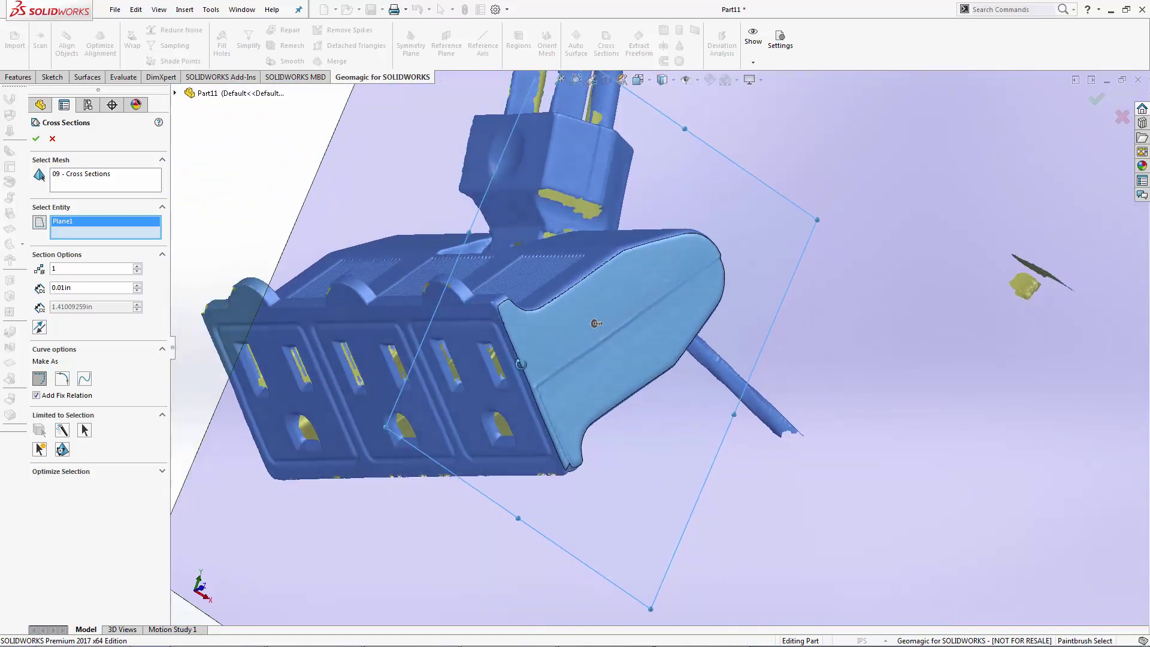
Step: Increase the cross section's offset to about 0.574 in and create it as a construction geometry sketch
{"action": "left_click", "coordinate": [140, 286]}
{"action": "left_click", "coordinate": [137, 286]}
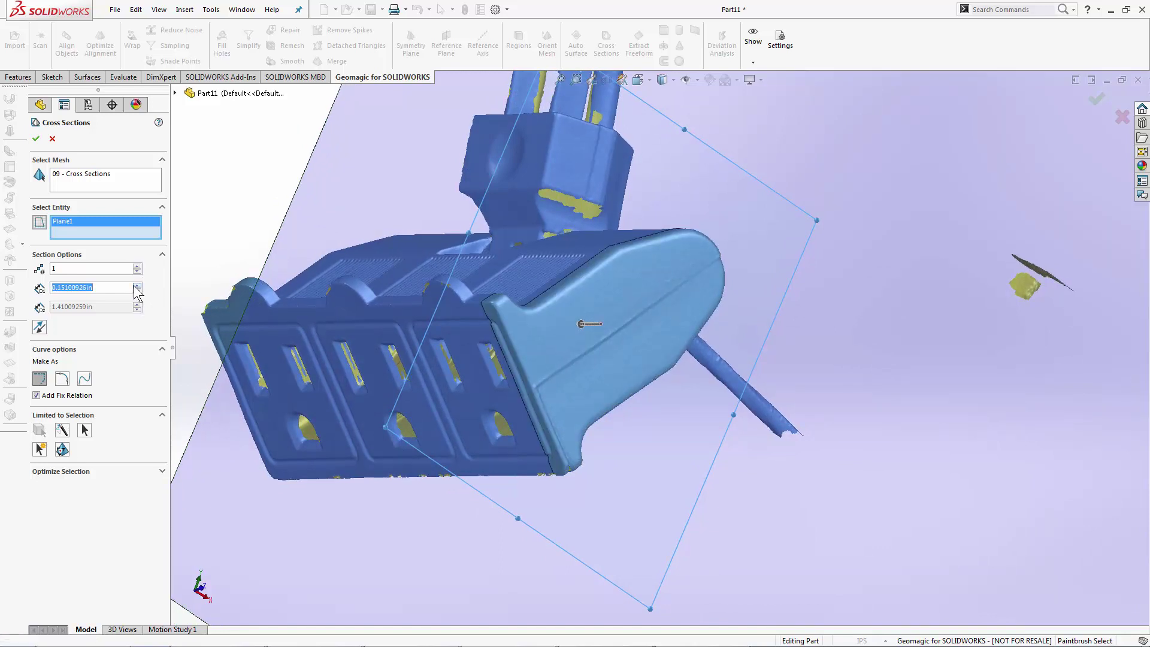
{"action": "left_click", "coordinate": [138, 285]}
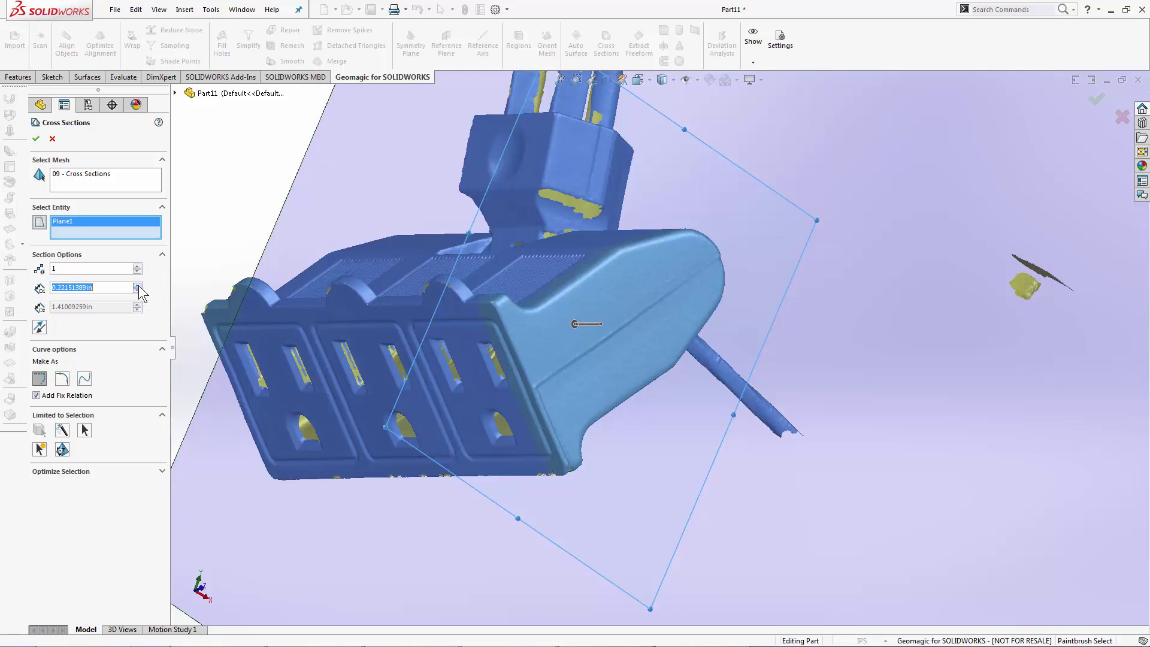
{"action": "left_click", "coordinate": [138, 285]}
{"action": "left_click", "coordinate": [138, 286]}
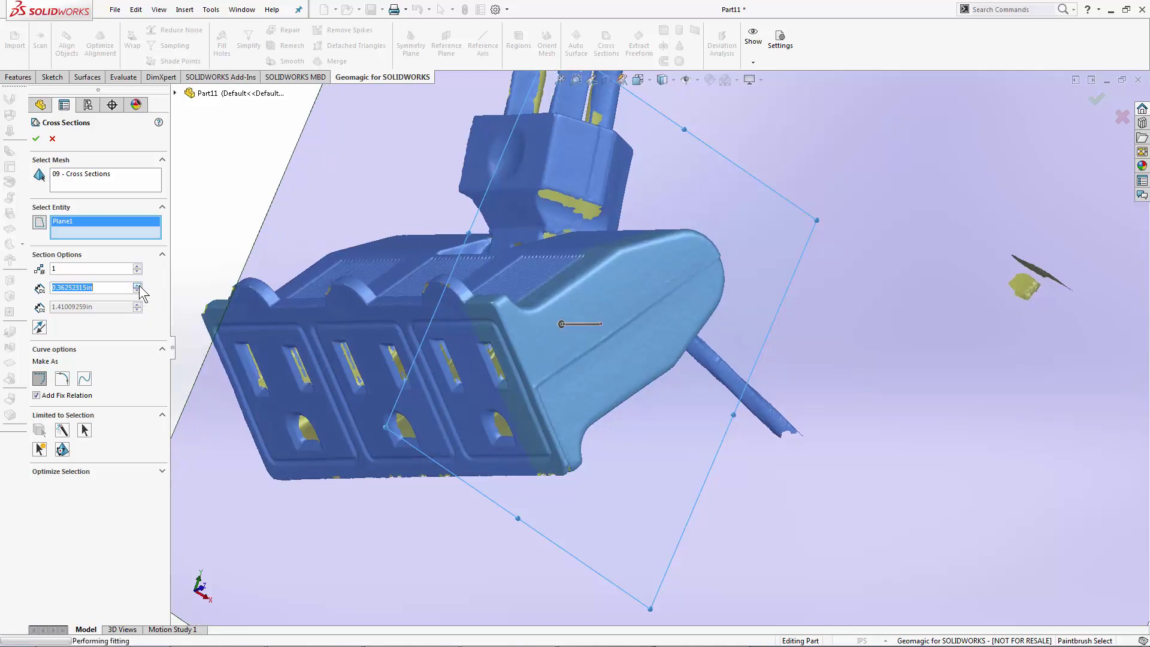
{"action": "left_click", "coordinate": [138, 285]}
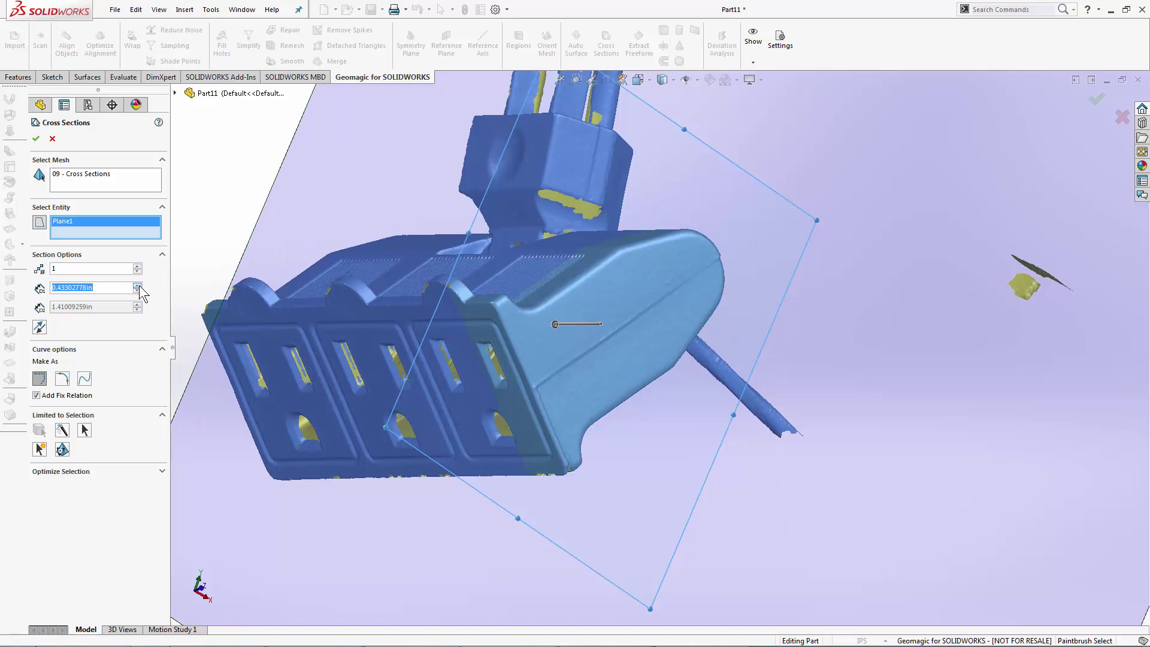
{"action": "left_click", "coordinate": [139, 286]}
{"action": "left_click", "coordinate": [138, 285]}
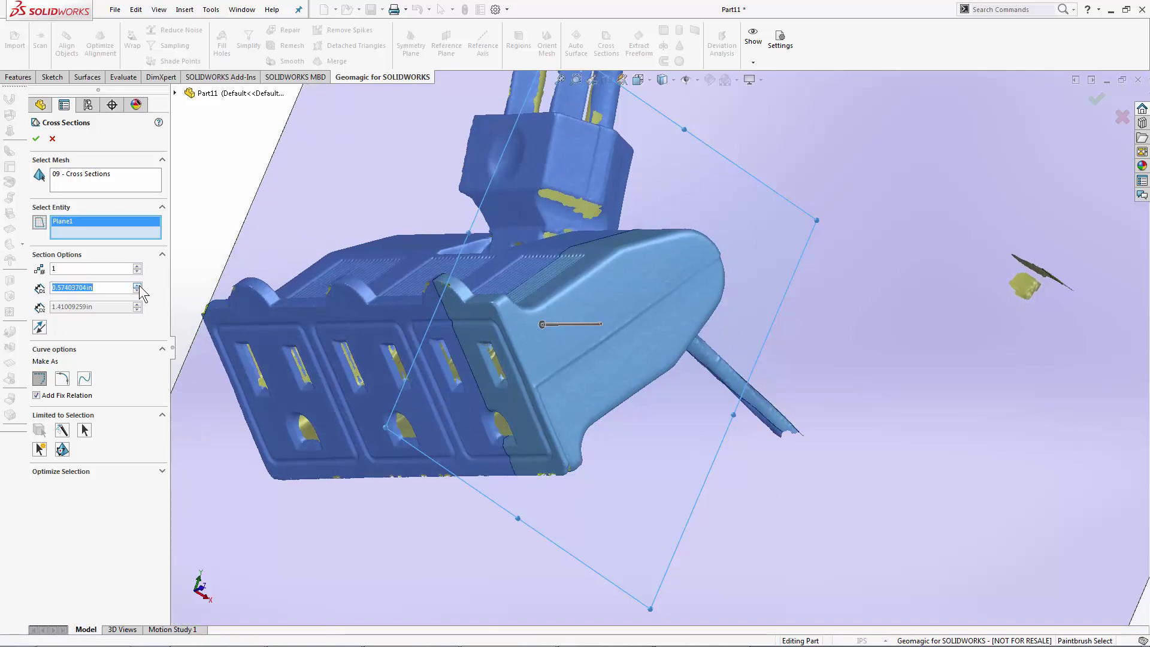
{"action": "middle_click_drag", "start_coordinate": [264, 300], "coordinate": [316, 337]}
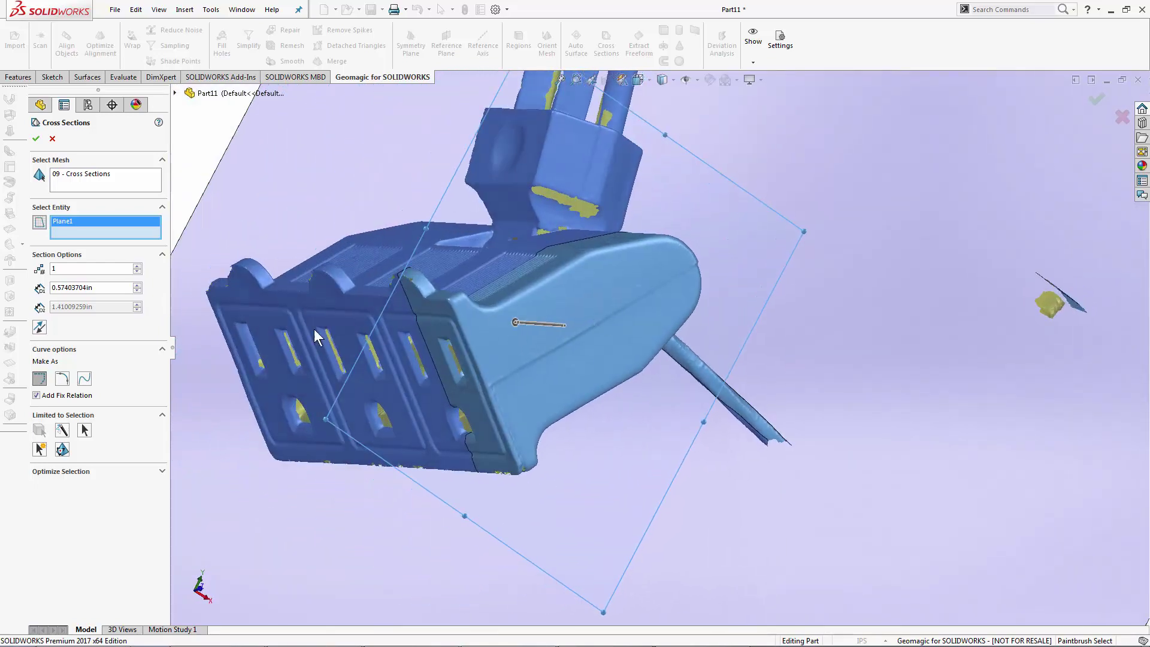
{"action": "left_click", "coordinate": [42, 384]}
{"action": "left_click", "coordinate": [36, 139]}
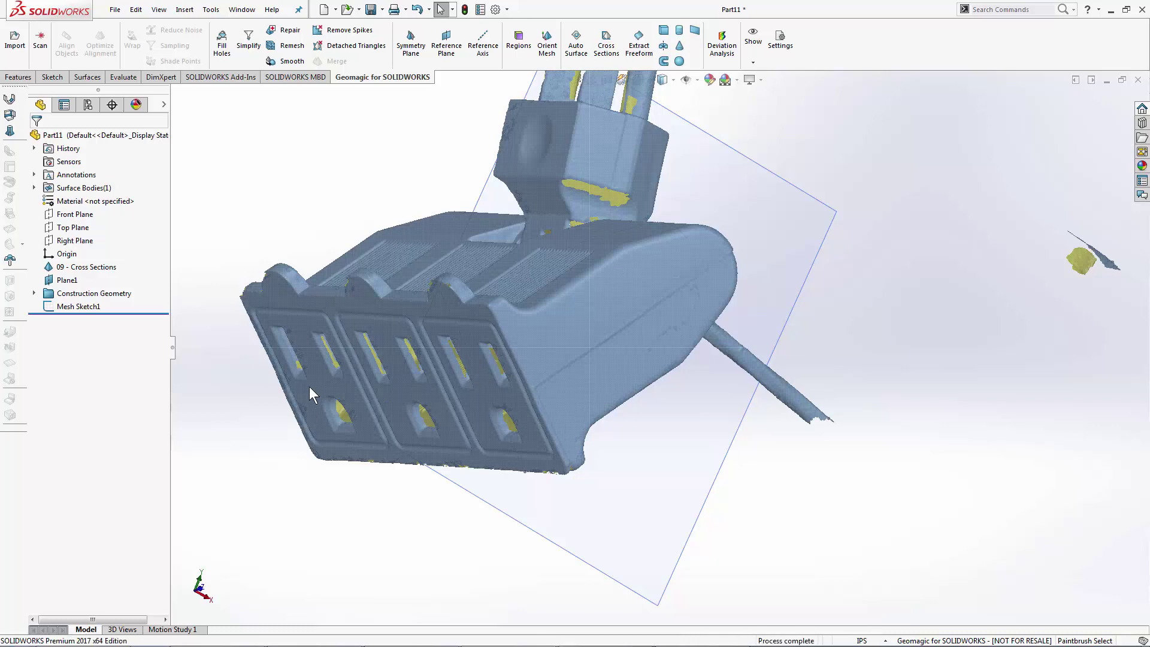
Step: Hide the 09 - Cross Sections mesh body so only the plane and the section sketch are displayed
{"action": "right_click", "coordinate": [90, 267]}
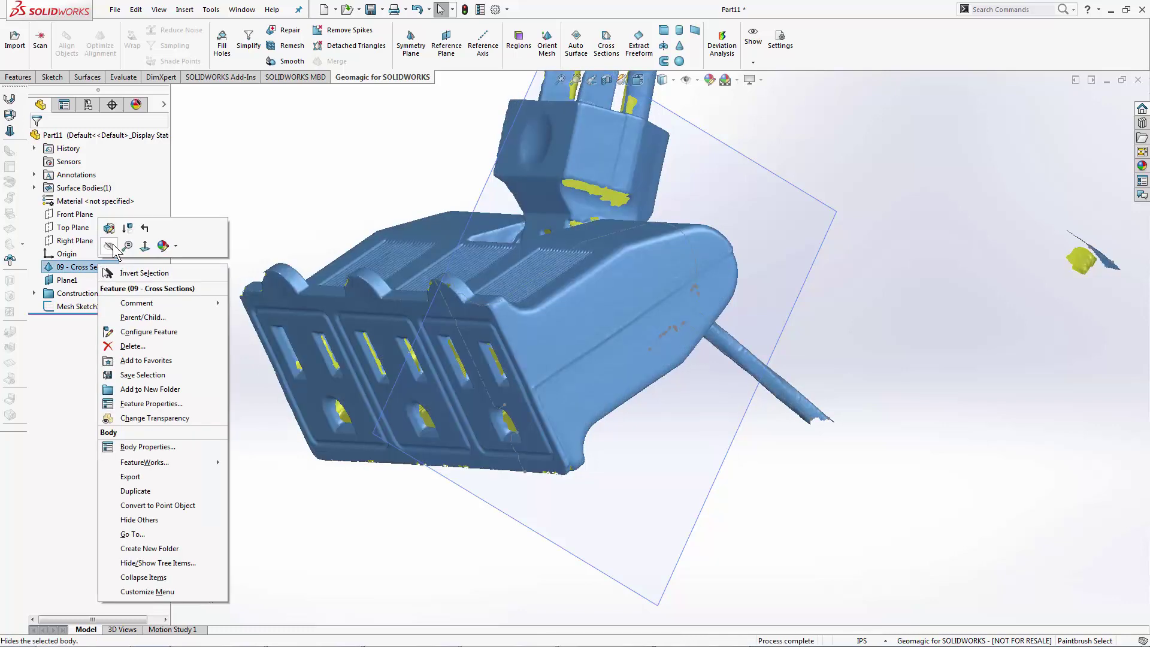
{"action": "left_click", "coordinate": [111, 244]}
{"action": "middle_click_drag", "start_coordinate": [491, 318], "coordinate": [625, 362]}
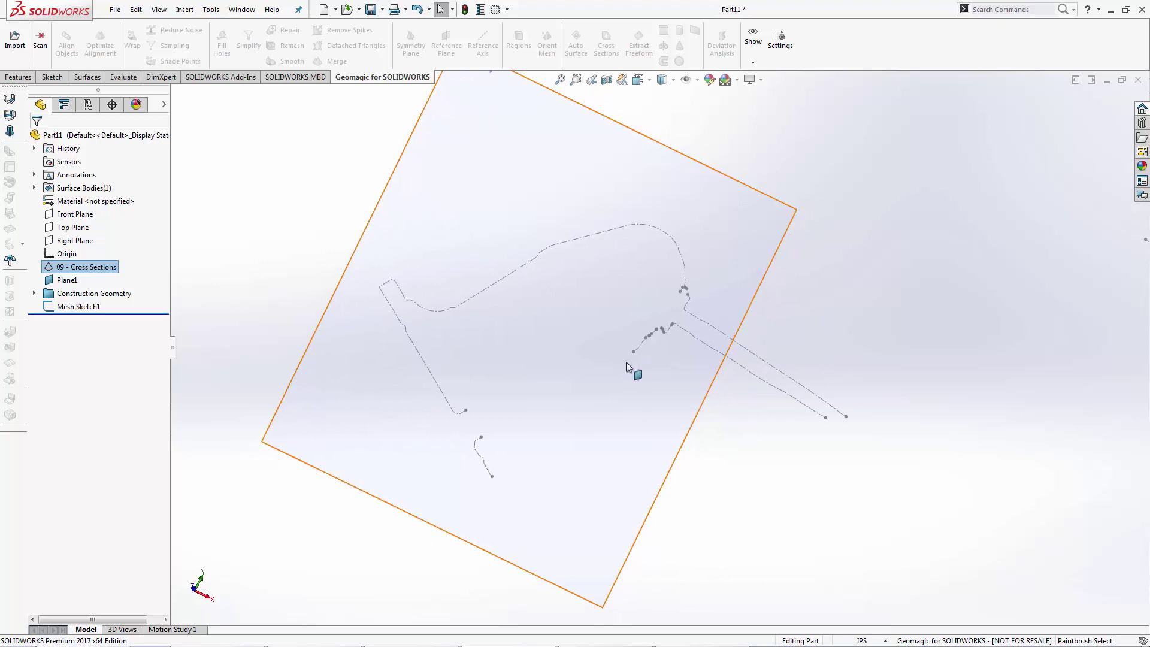
Step: Open the mesh section sketch for editing and orient the view square to the section curves
{"action": "right_click", "coordinate": [89, 309]}
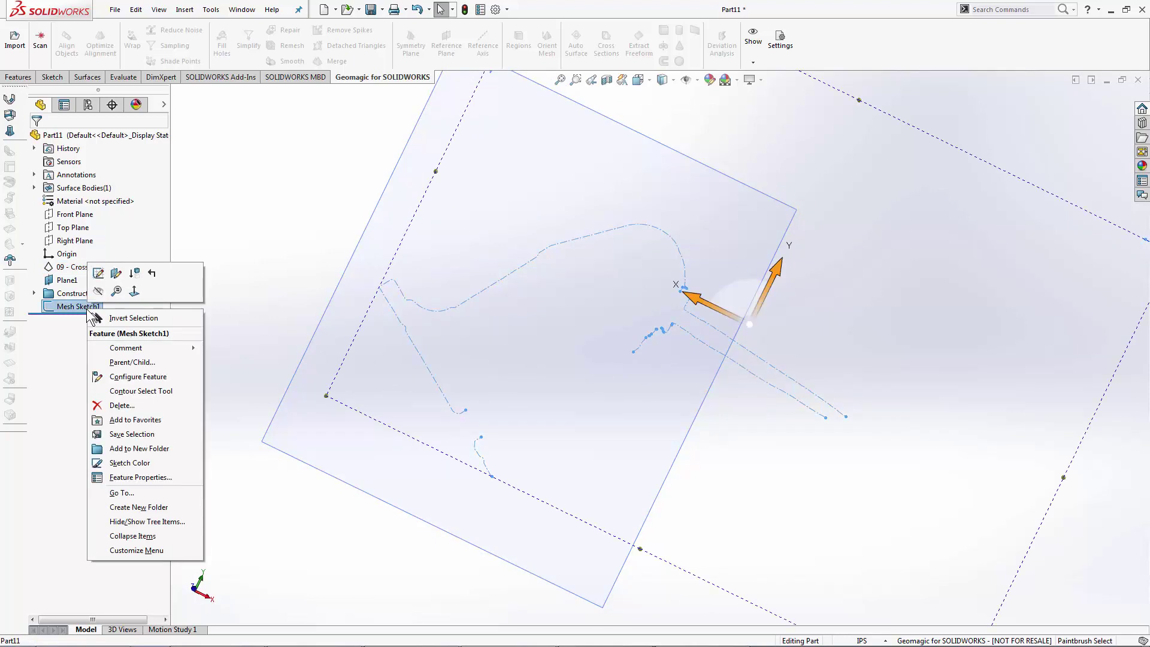
{"action": "left_click", "coordinate": [98, 275]}
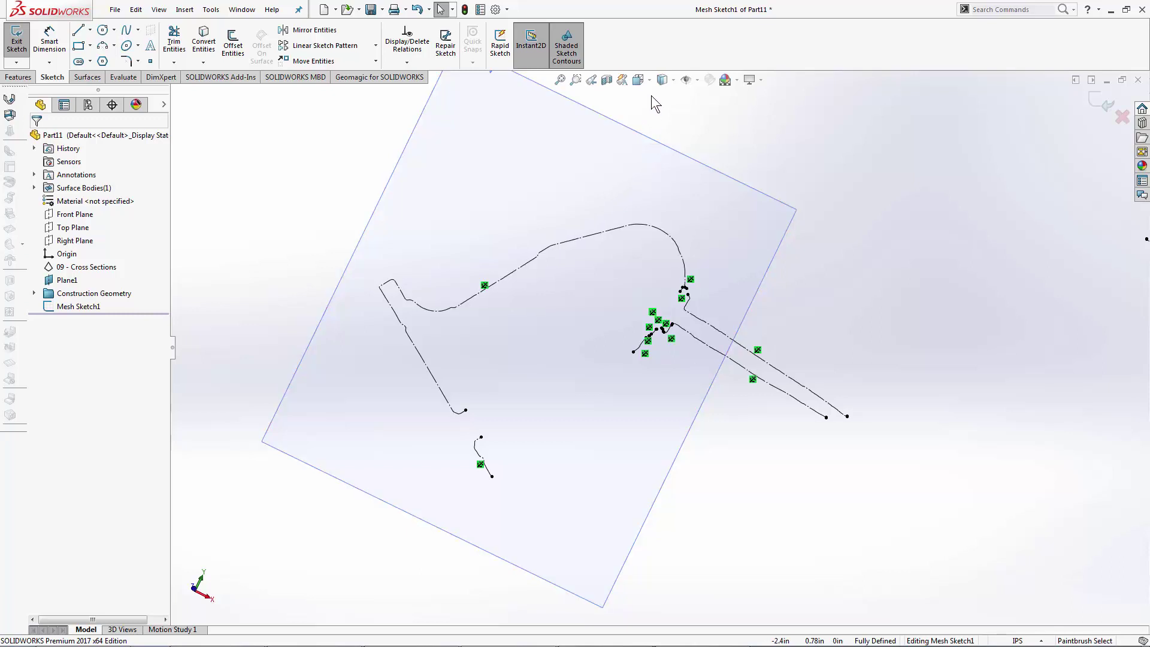
{"action": "left_click", "coordinate": [638, 80]}
{"action": "left_click", "coordinate": [706, 146]}
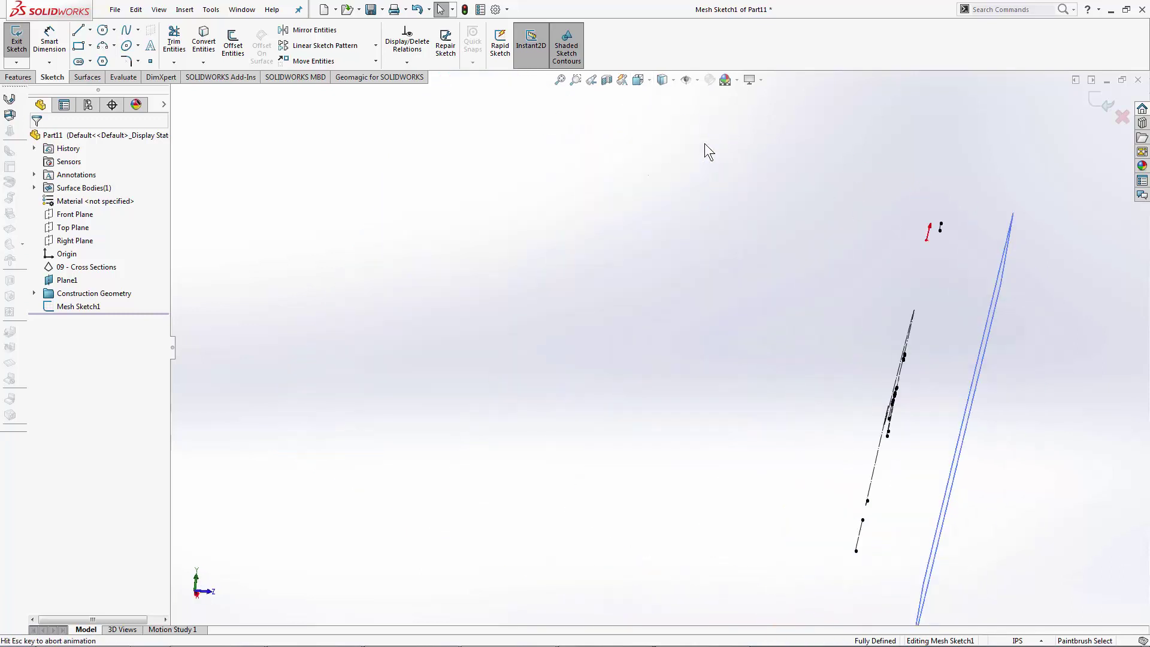
{"action": "scroll", "coordinate": [845, 467], "scroll_direction": "down", "scroll_amount": 3}
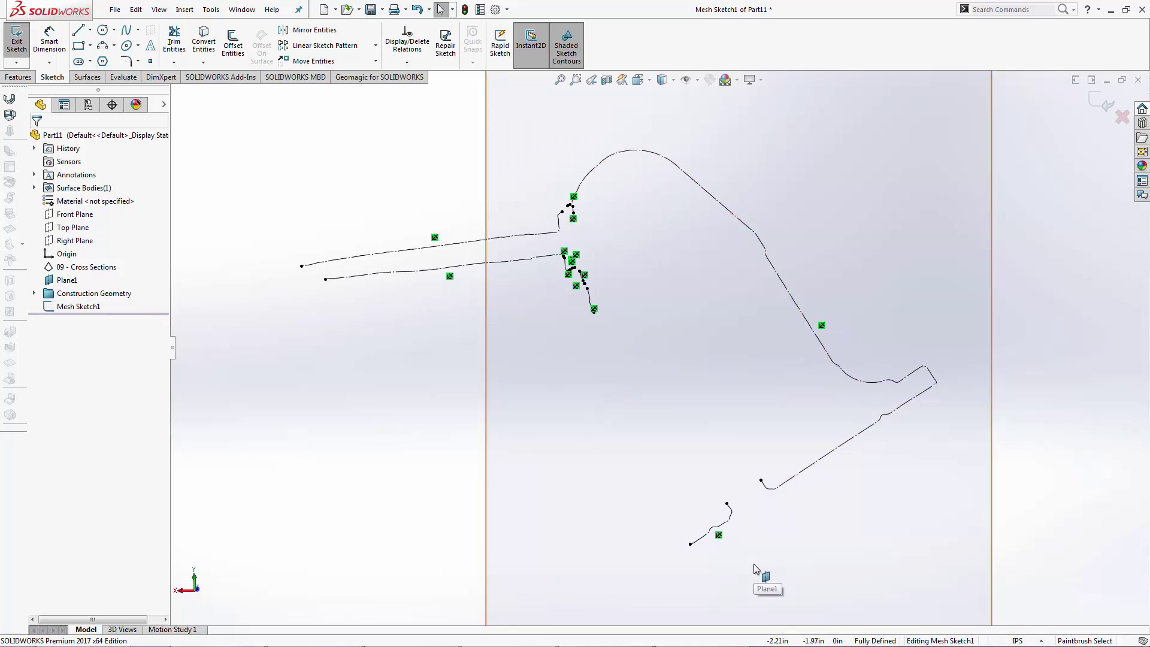
{"action": "left_click", "coordinate": [821, 326]}
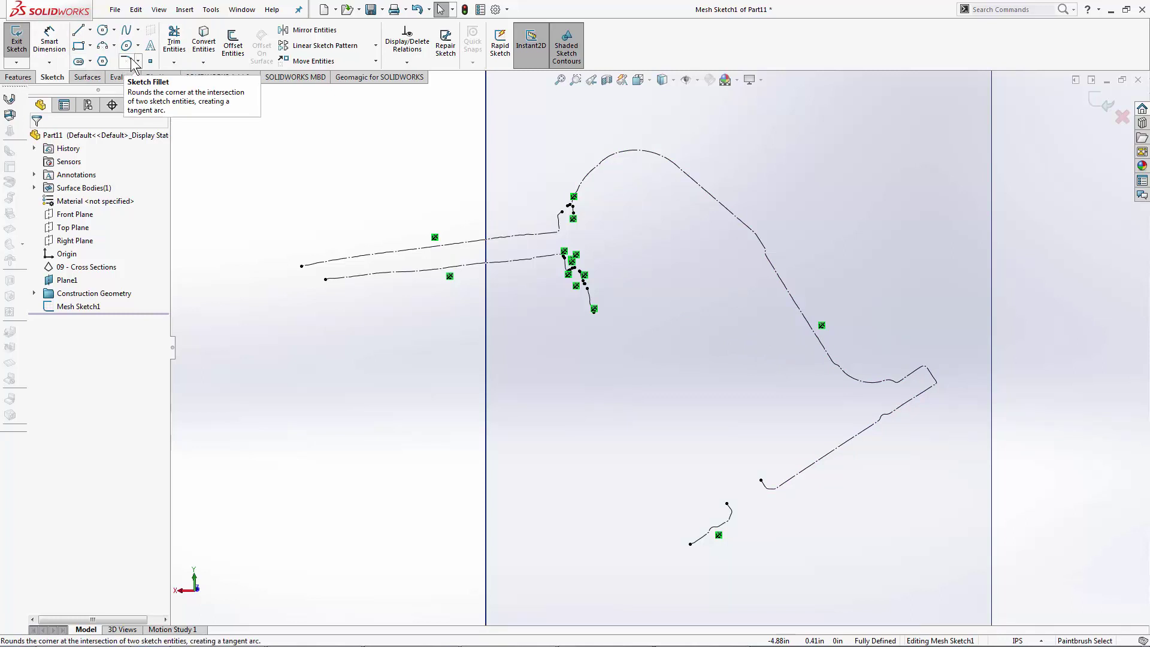
Step: Trace the long straight lower edge of the section with one sketch line, ending at the outline's corner
{"action": "left_click", "coordinate": [78, 31]}
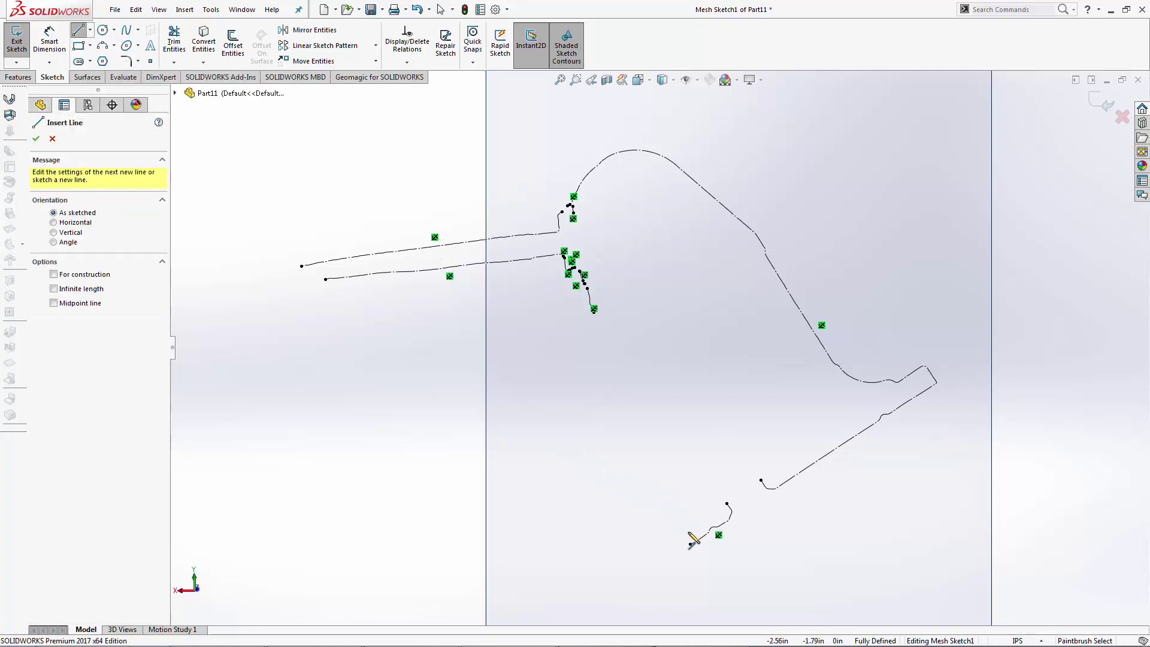
{"action": "left_click", "coordinate": [713, 532]}
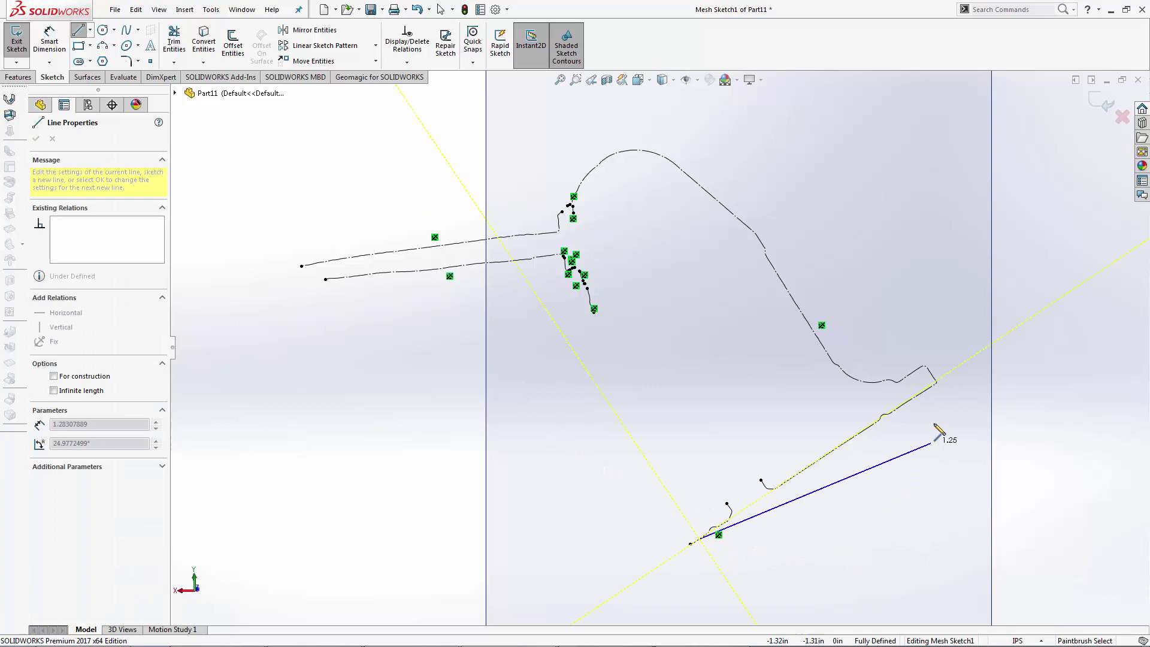
{"action": "left_click", "coordinate": [931, 387]}
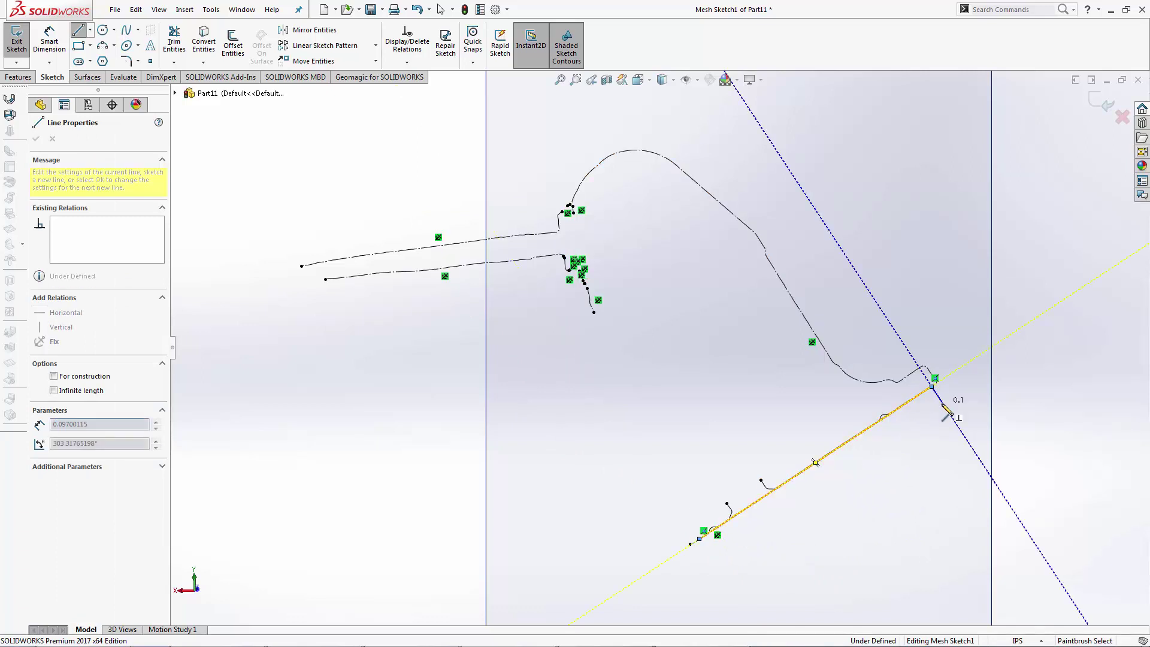
{"action": "key", "text": "Escape"}
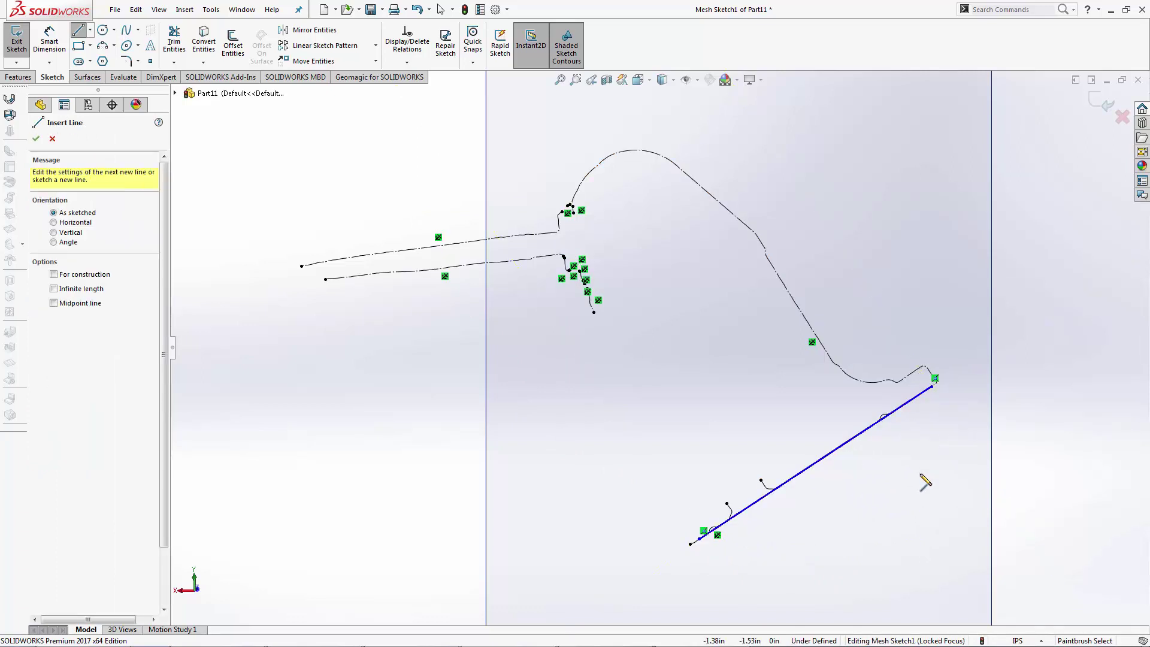
{"action": "left_click", "coordinate": [53, 138]}
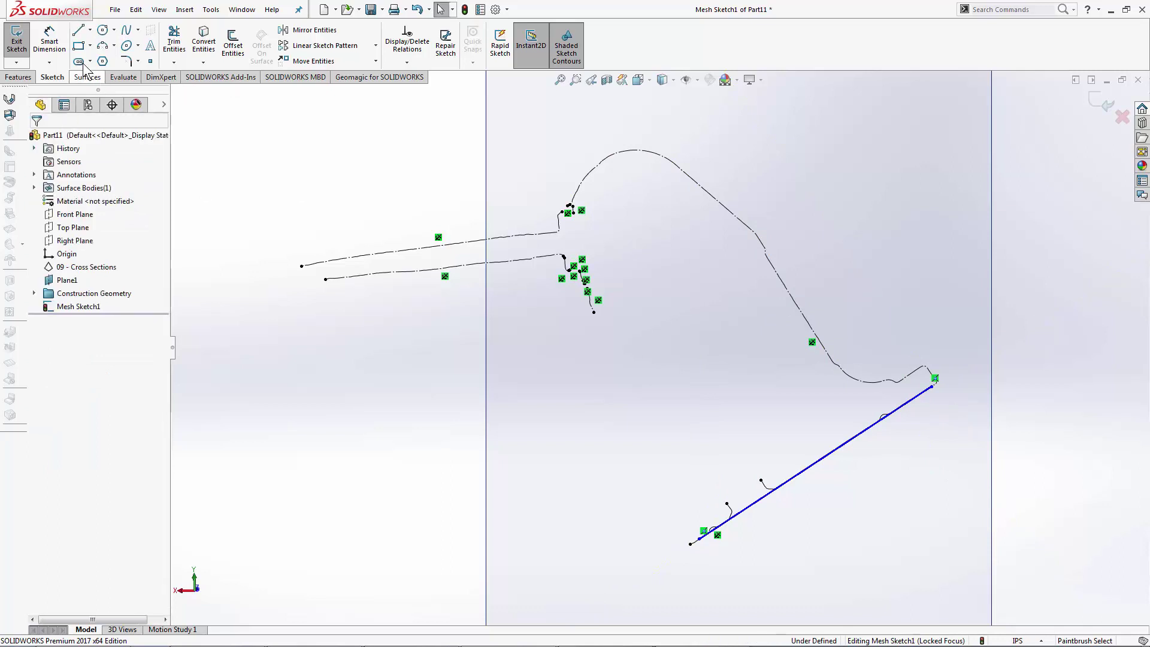
Step: Trace the rounded upper end of the section with a three-point arc of about 0.32 in radius spanning about 101.5°
{"action": "left_click", "coordinate": [103, 45]}
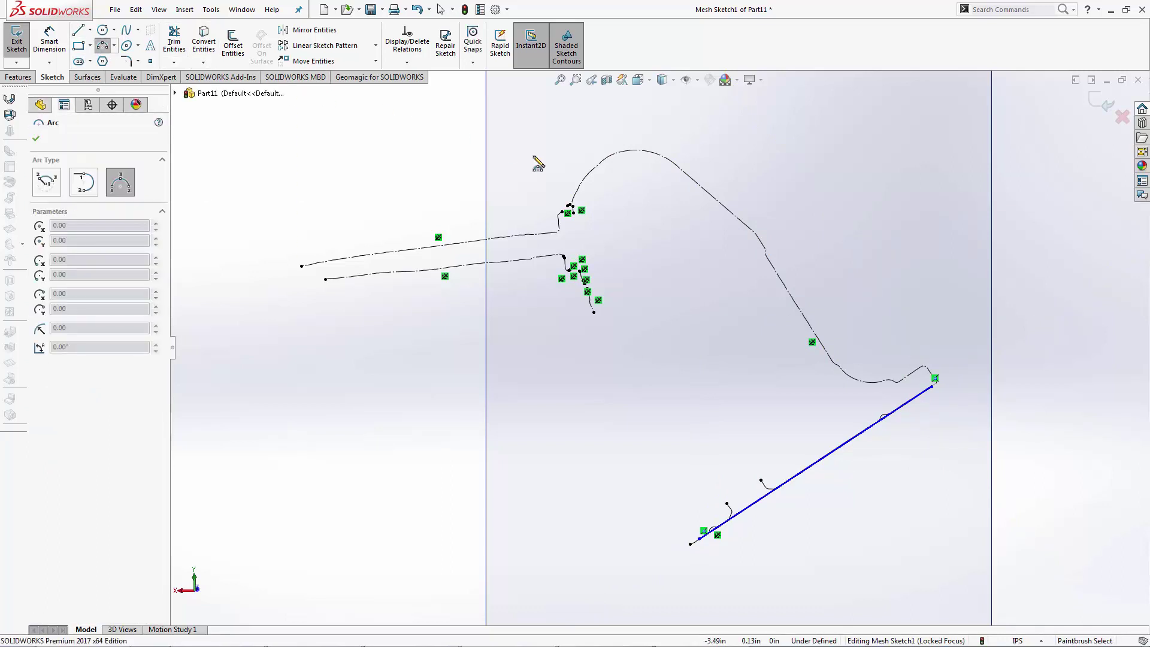
{"action": "left_click", "coordinate": [570, 205]}
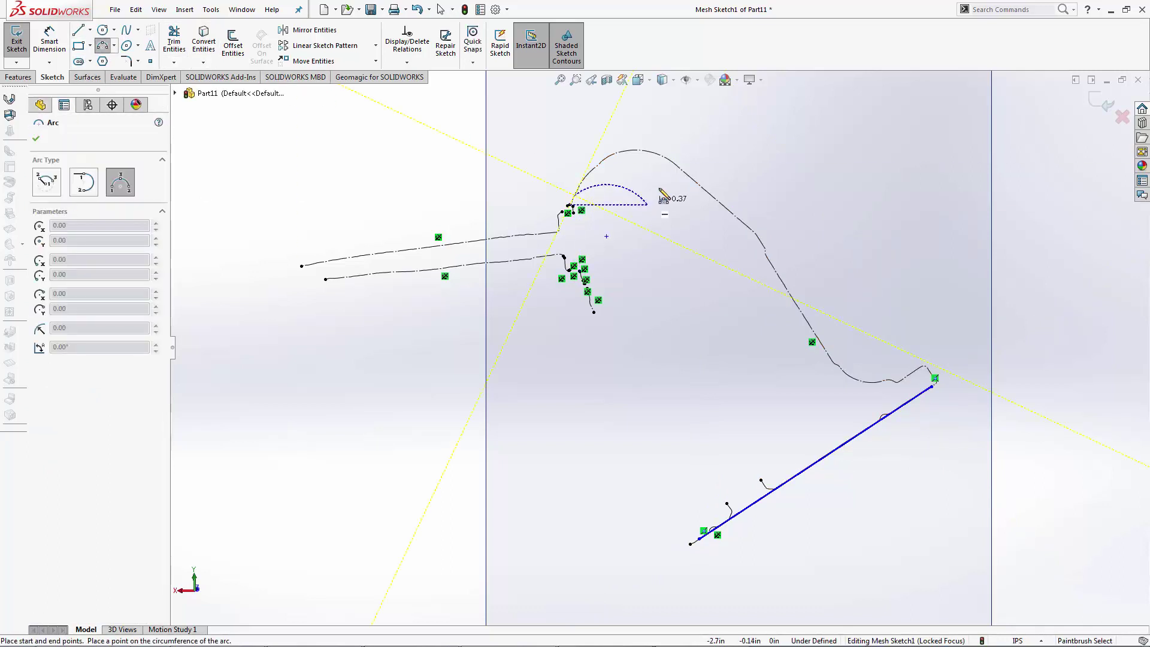
{"action": "left_click", "coordinate": [668, 160]}
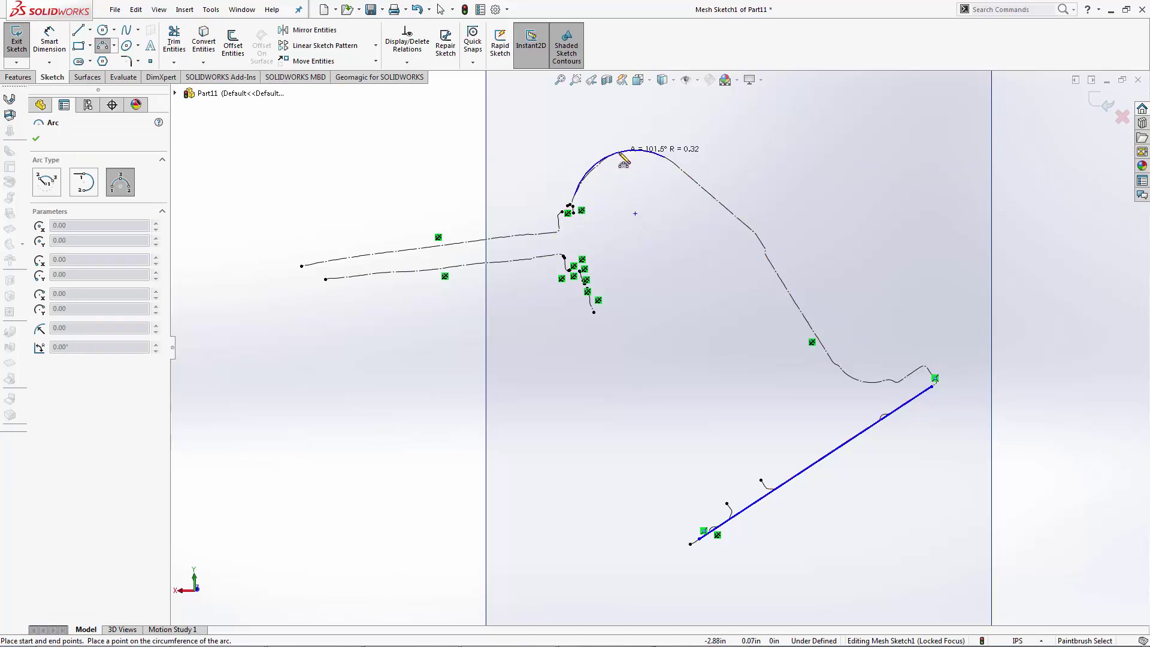
{"action": "left_click", "coordinate": [621, 154]}
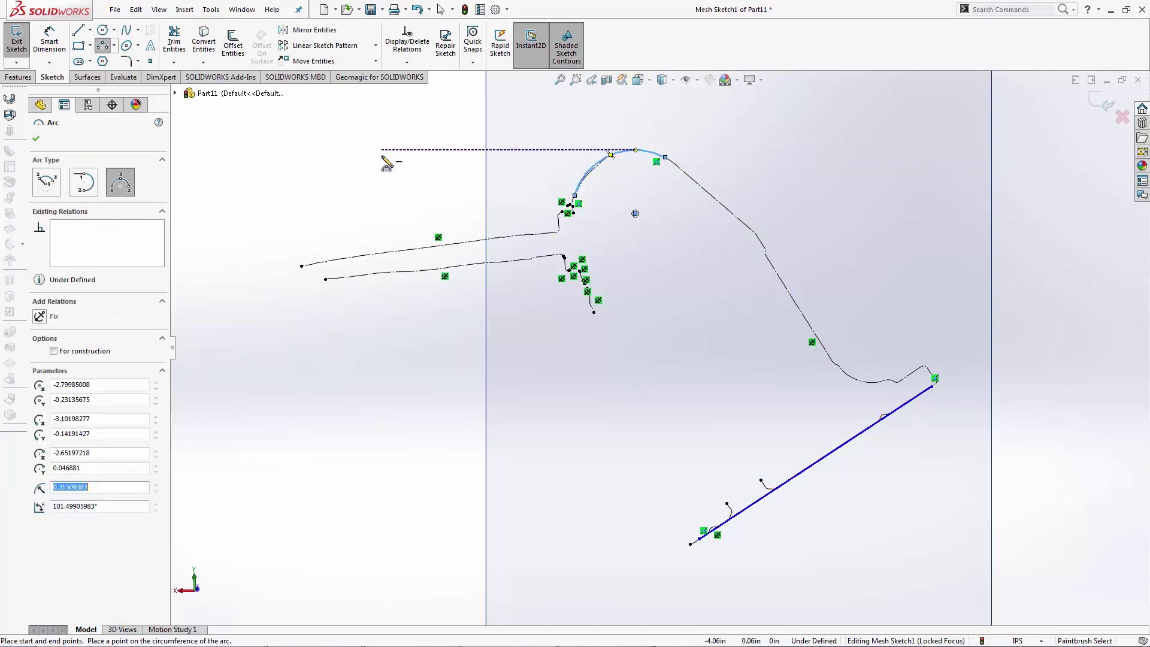
{"action": "left_click", "coordinate": [35, 138]}
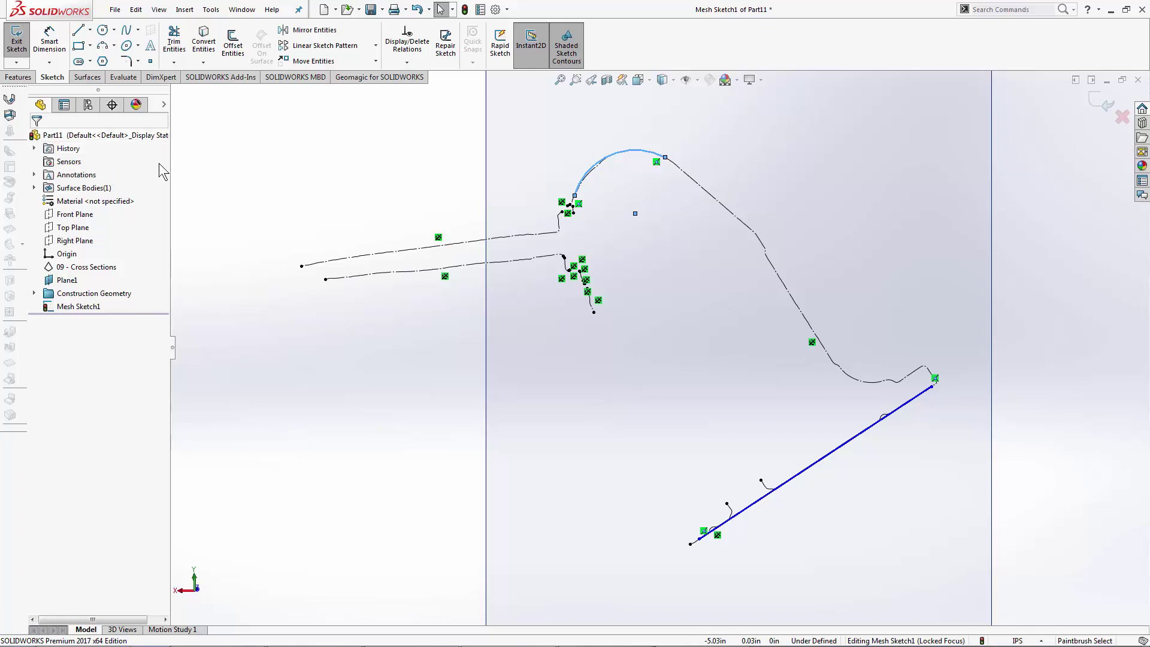
Step: Exit the sketch, hide the mesh section sketch and show the 09 - Cross Sections mesh body again
{"action": "left_click", "coordinate": [1106, 106]}
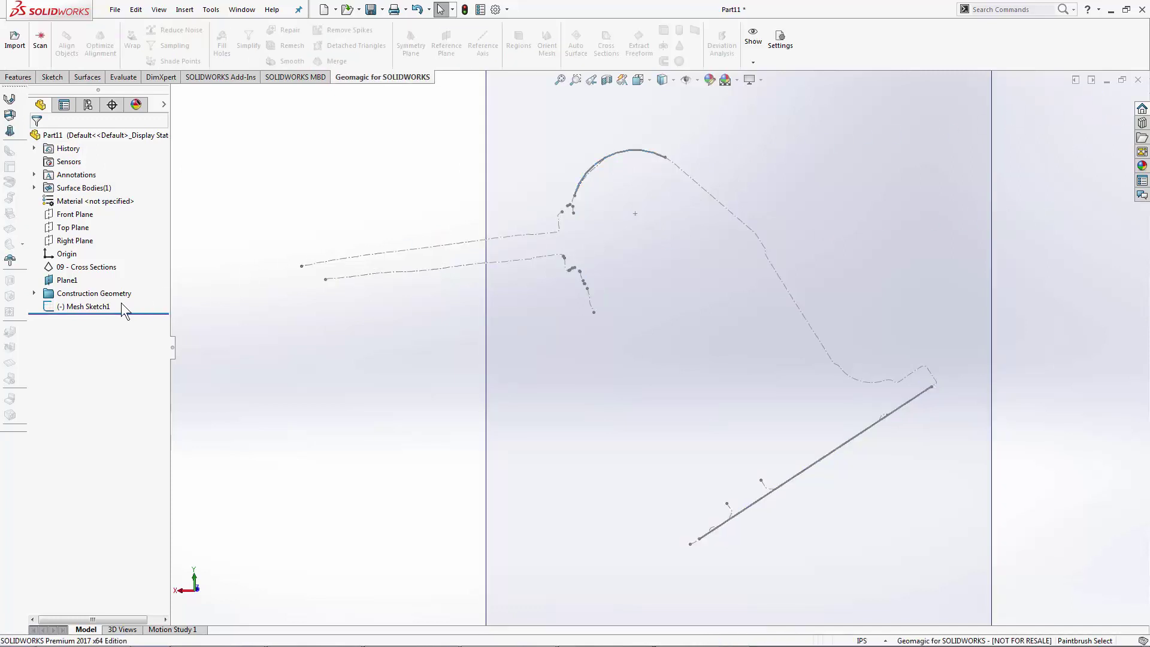
{"action": "right_click", "coordinate": [102, 307]}
{"action": "key", "text": "Escape"}
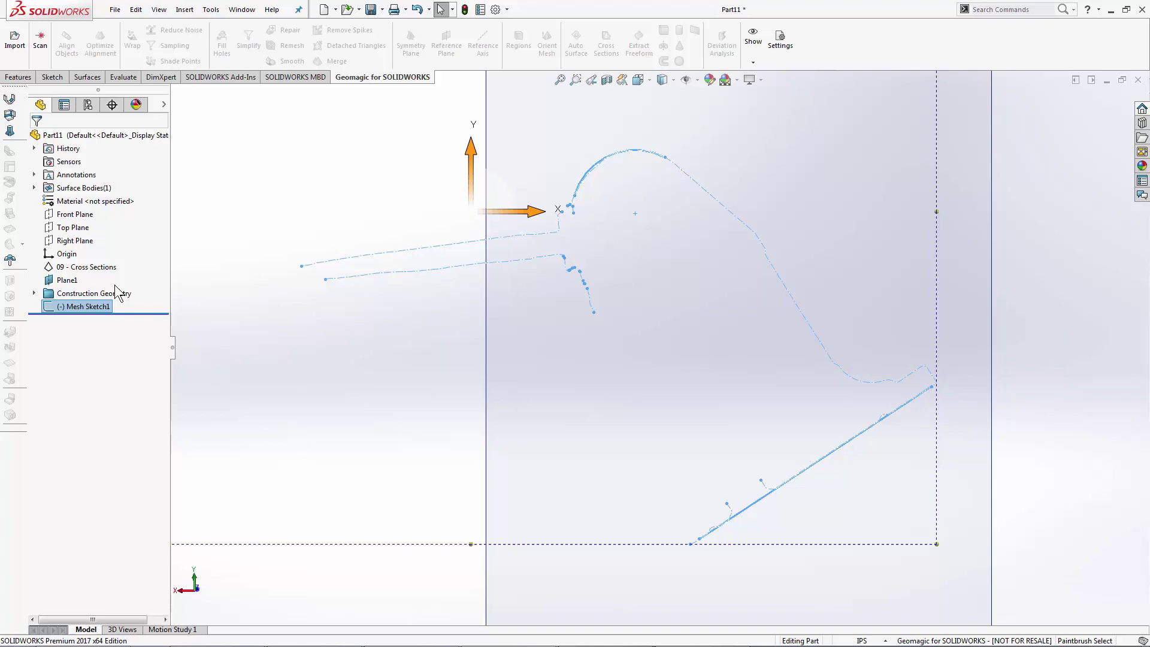
{"action": "left_click", "coordinate": [254, 243]}
{"action": "right_click", "coordinate": [75, 267]}
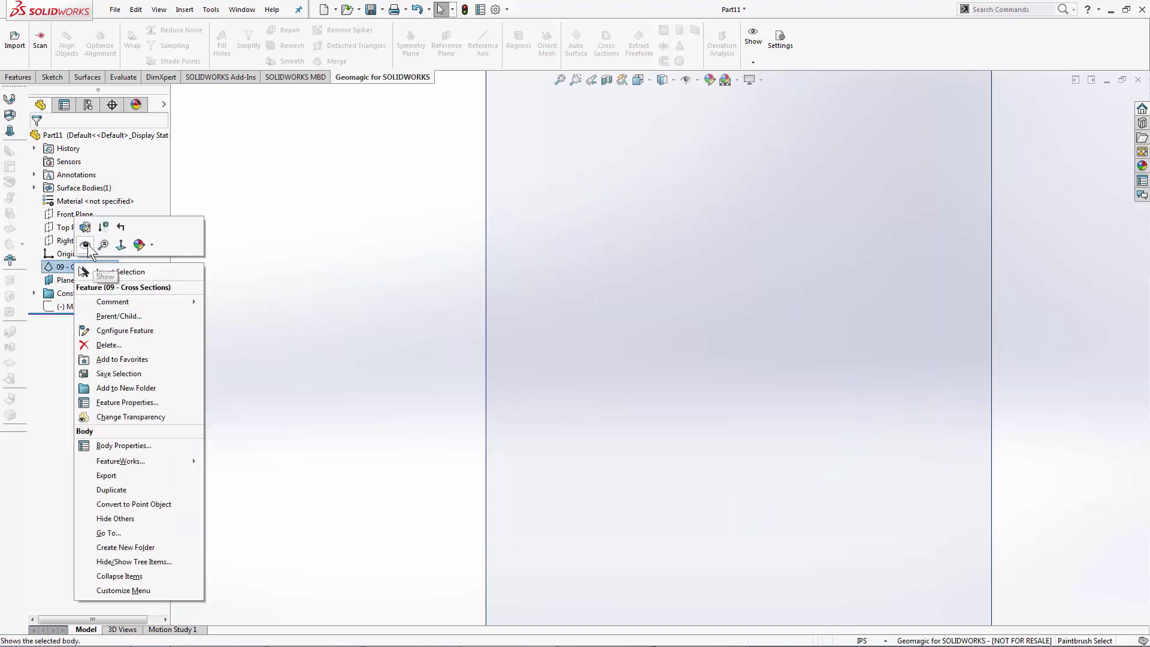
{"action": "left_click", "coordinate": [86, 244]}
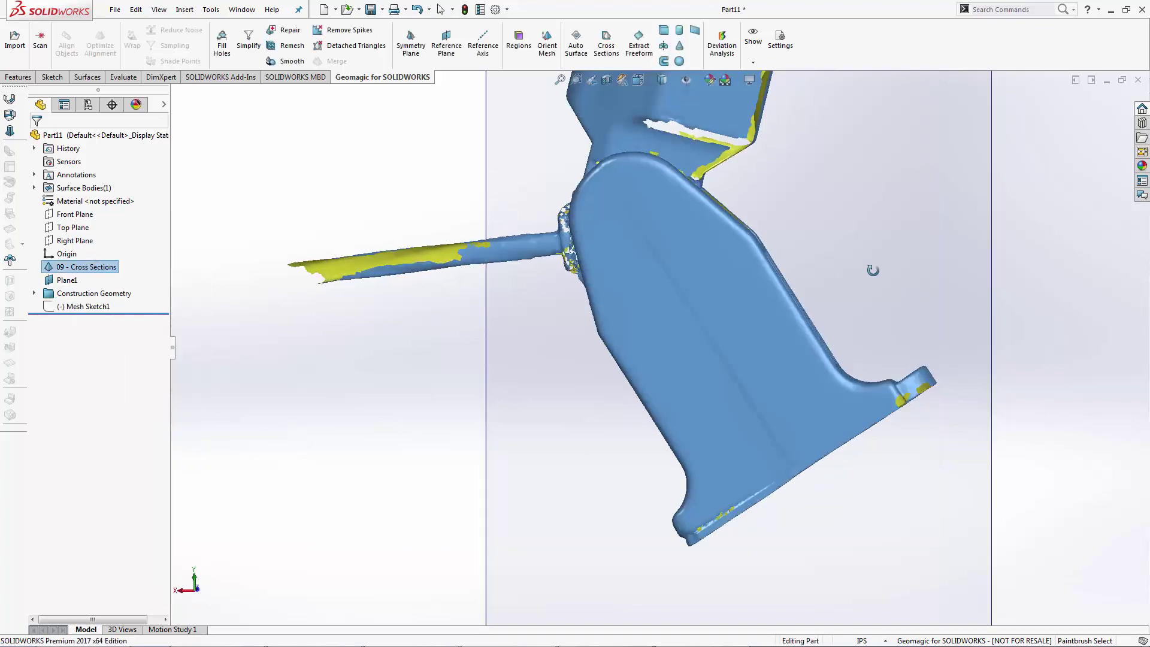
Step: Create a reference plane fitted to the flat regions of the first and third outlet faces of the mesh
{"action": "middle_click_drag", "start_coordinate": [873, 271], "coordinate": [588, 227]}
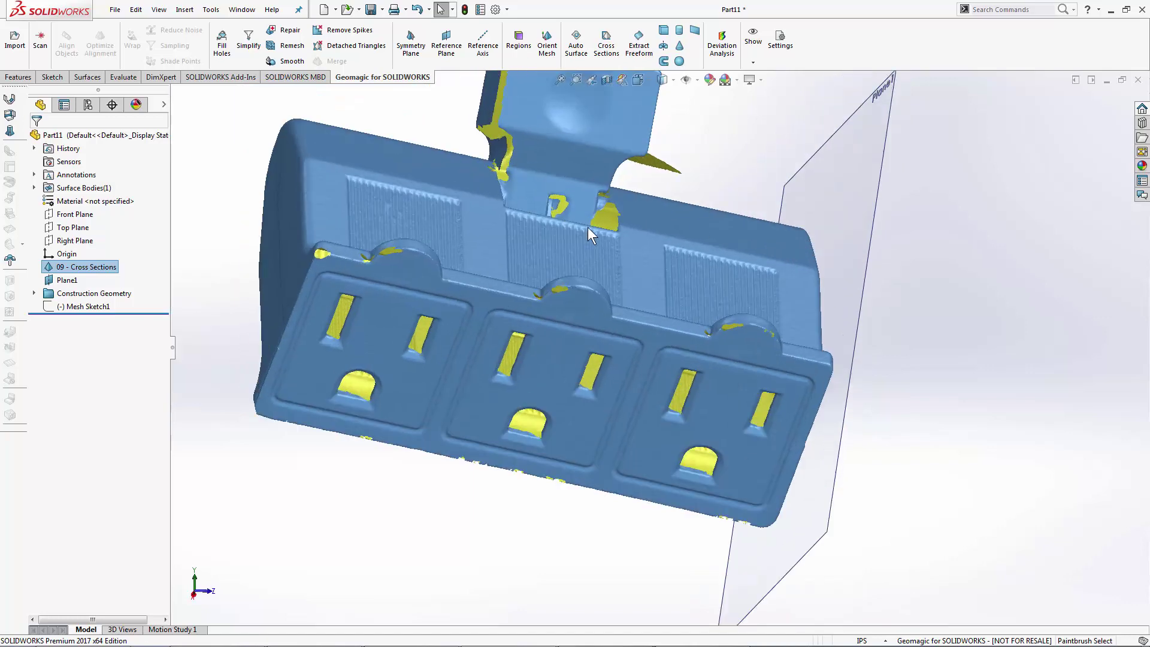
{"action": "left_click", "coordinate": [334, 320]}
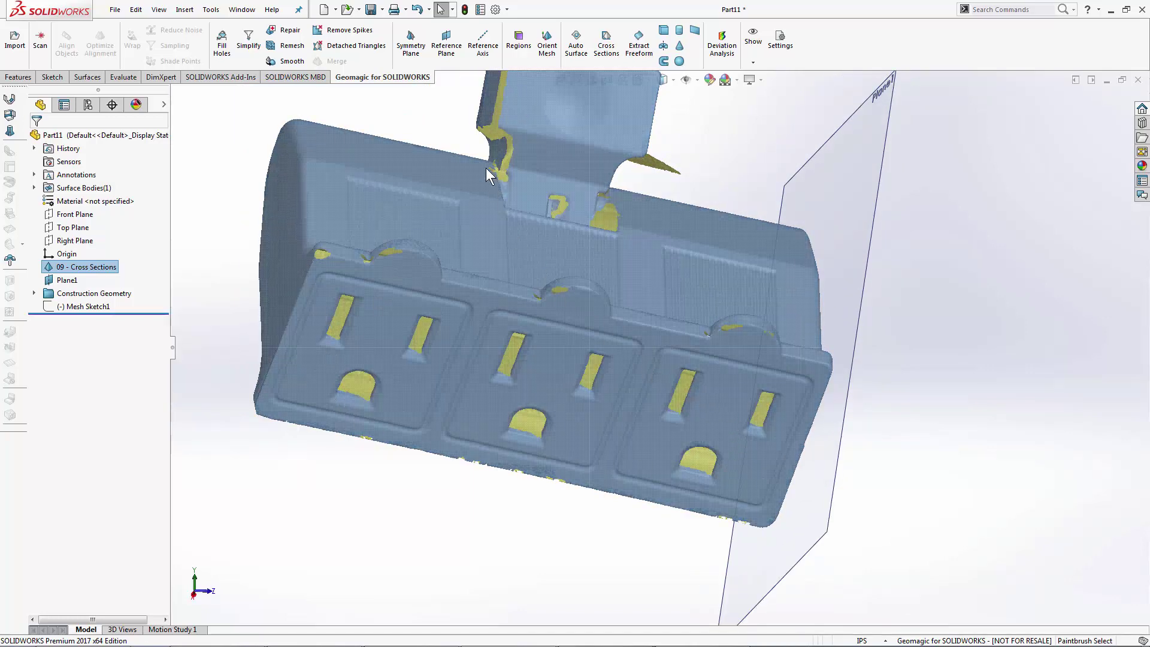
{"action": "left_click", "coordinate": [446, 49]}
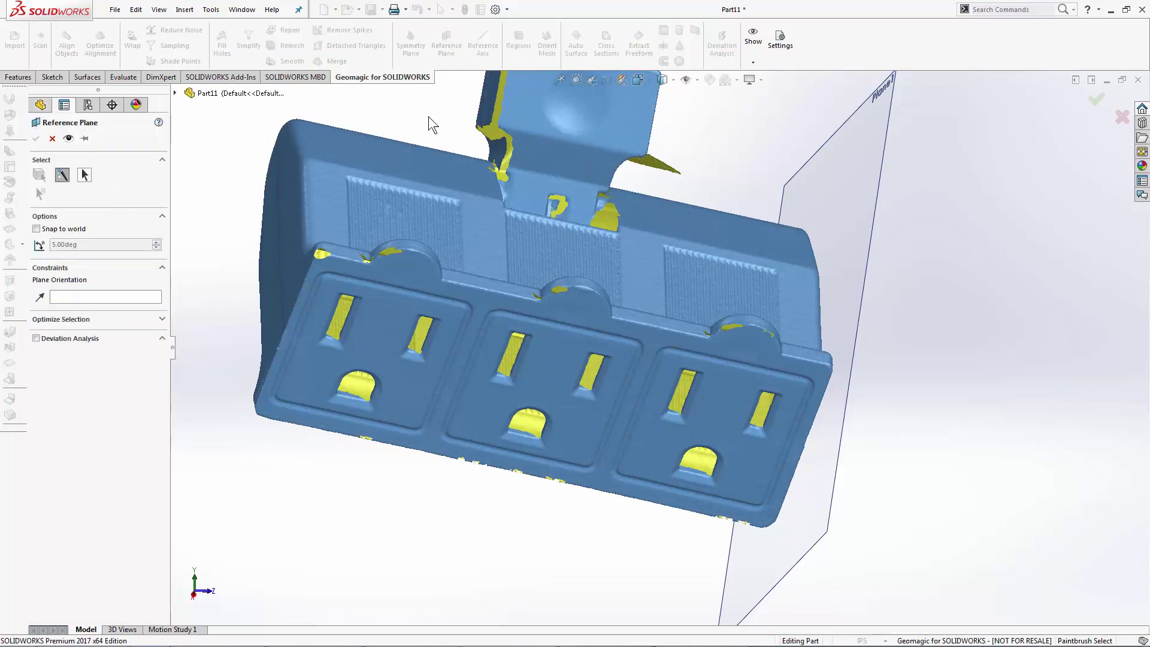
{"action": "left_click", "coordinate": [370, 339]}
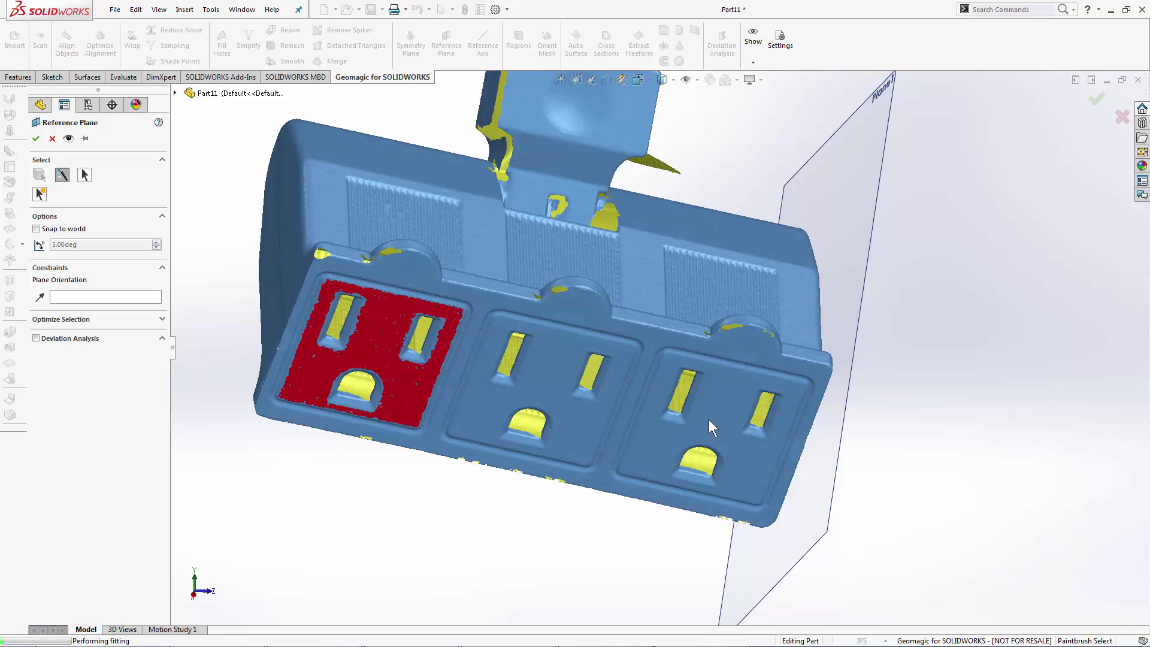
{"action": "left_click", "coordinate": [713, 401]}
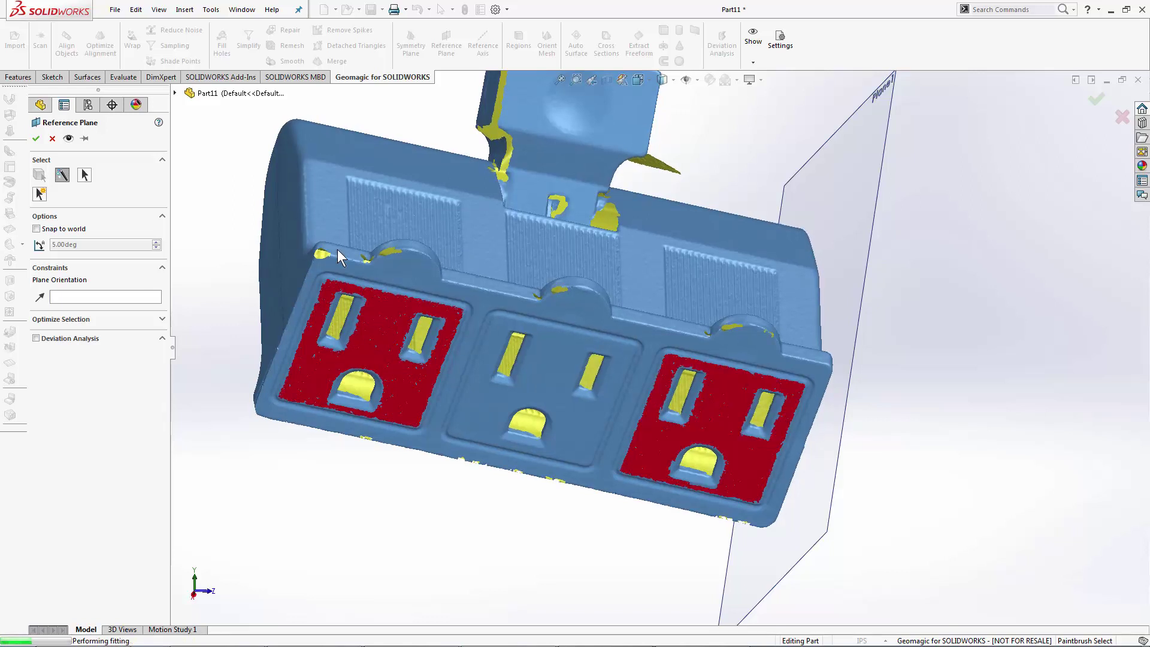
{"action": "left_click", "coordinate": [37, 140]}
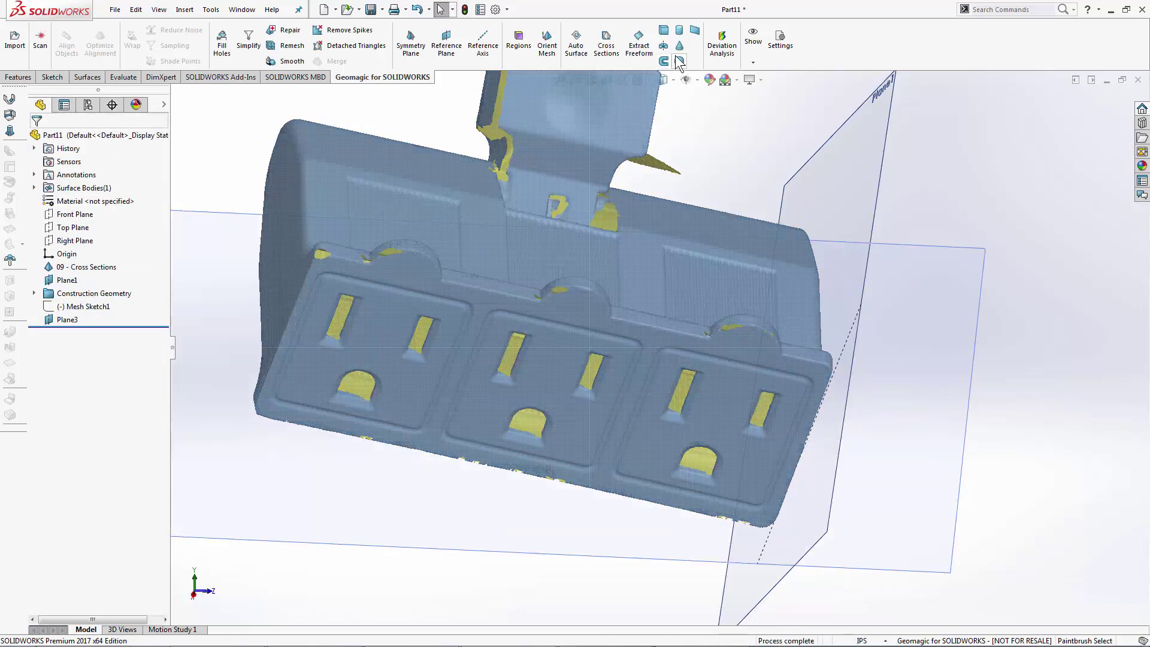
Step: Set up a single cross section of the mesh from the plane fitted to the outlet faces, offset 0.10 in
{"action": "left_click", "coordinate": [617, 56]}
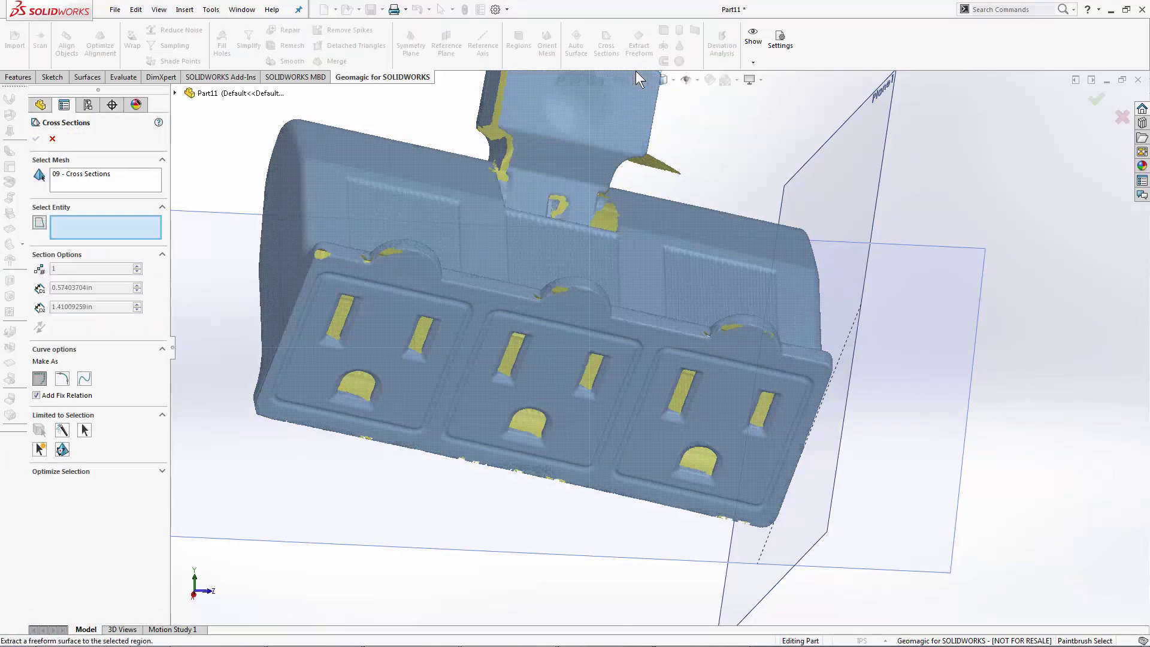
{"action": "middle_click_drag", "start_coordinate": [776, 235], "coordinate": [608, 318]}
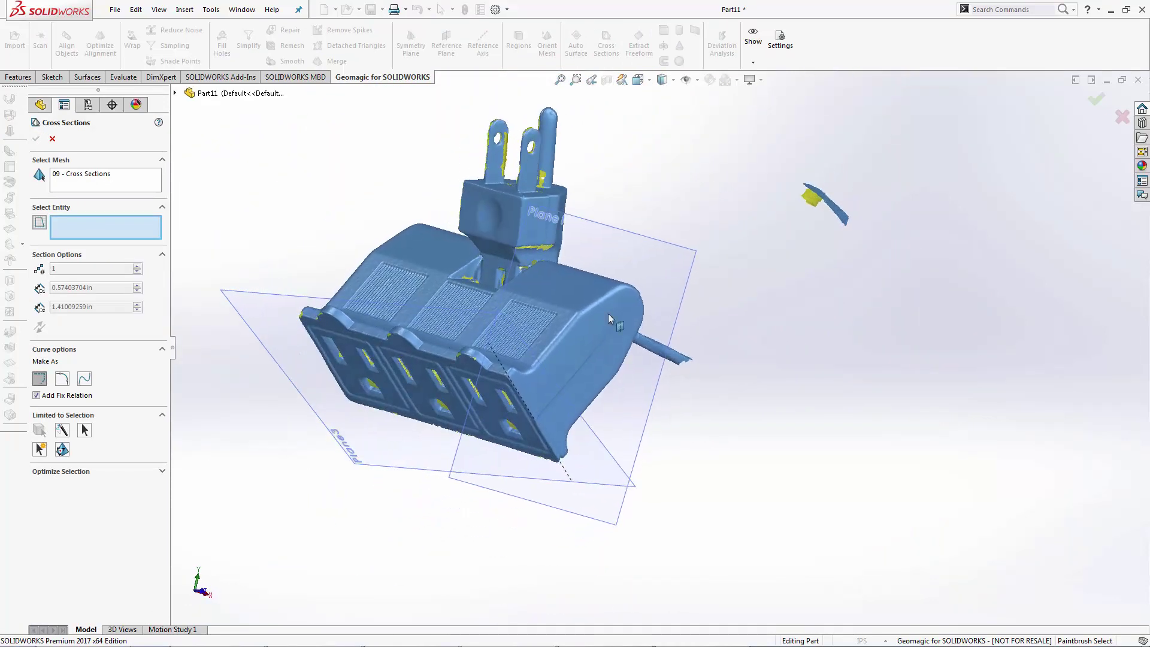
{"action": "left_click", "coordinate": [247, 289]}
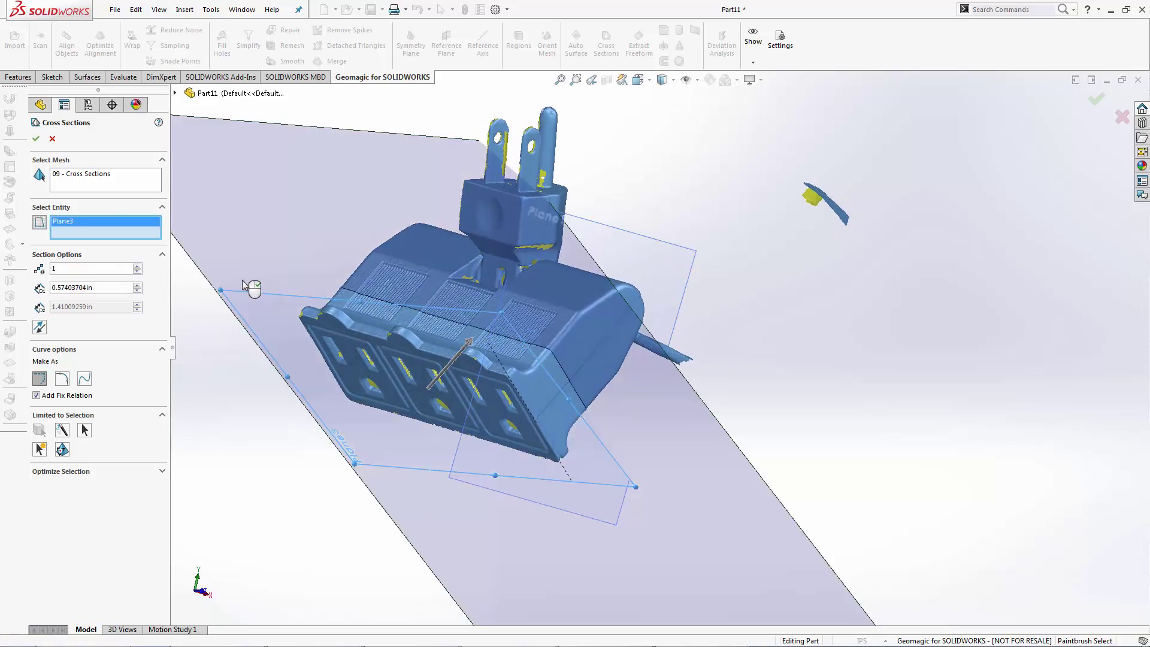
{"action": "double_click", "coordinate": [77, 288]}
{"action": "type", "text": "0.1"}
{"action": "key", "text": "Return"}
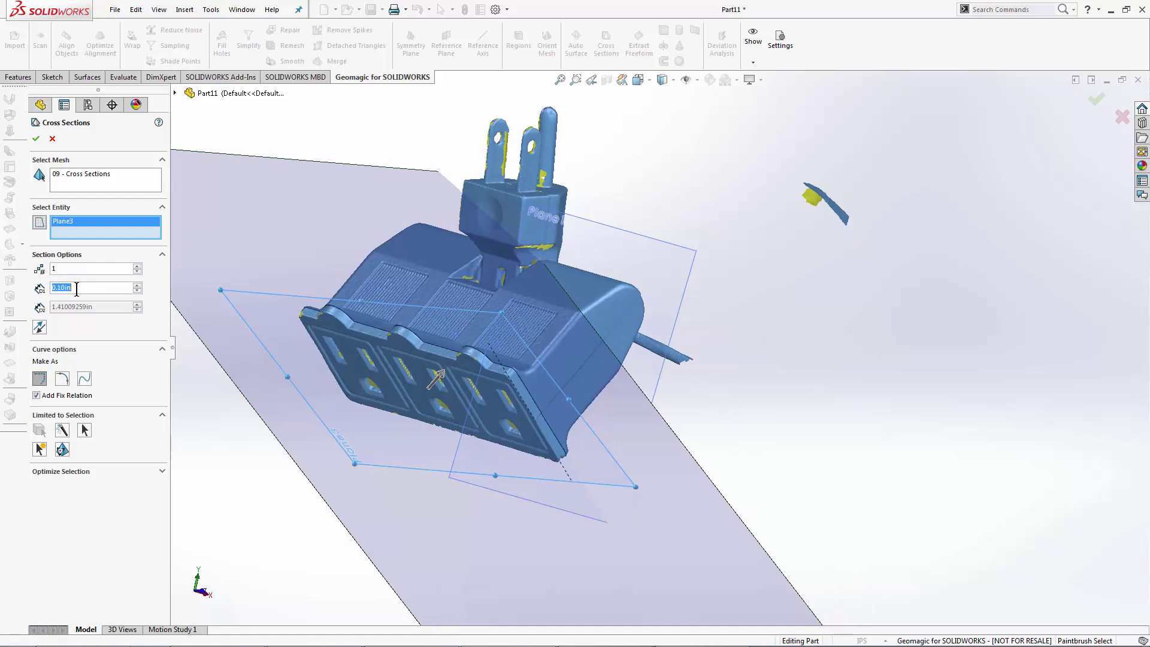
Step: Create the cross section sketch with its curves fitted as lines and arcs, using closed curves and a 75° crease angle
{"action": "middle_click_drag", "start_coordinate": [327, 395], "coordinate": [493, 360]}
{"action": "scroll", "coordinate": [389, 347], "scroll_direction": "down", "scroll_amount": 3}
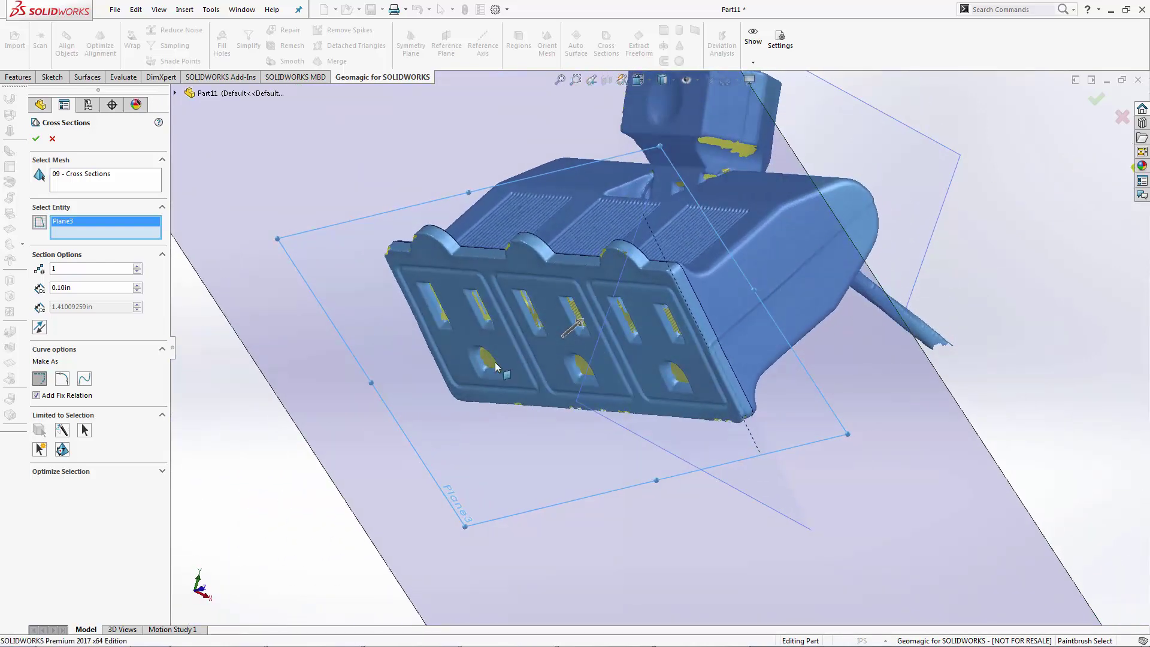
{"action": "left_click", "coordinate": [37, 382]}
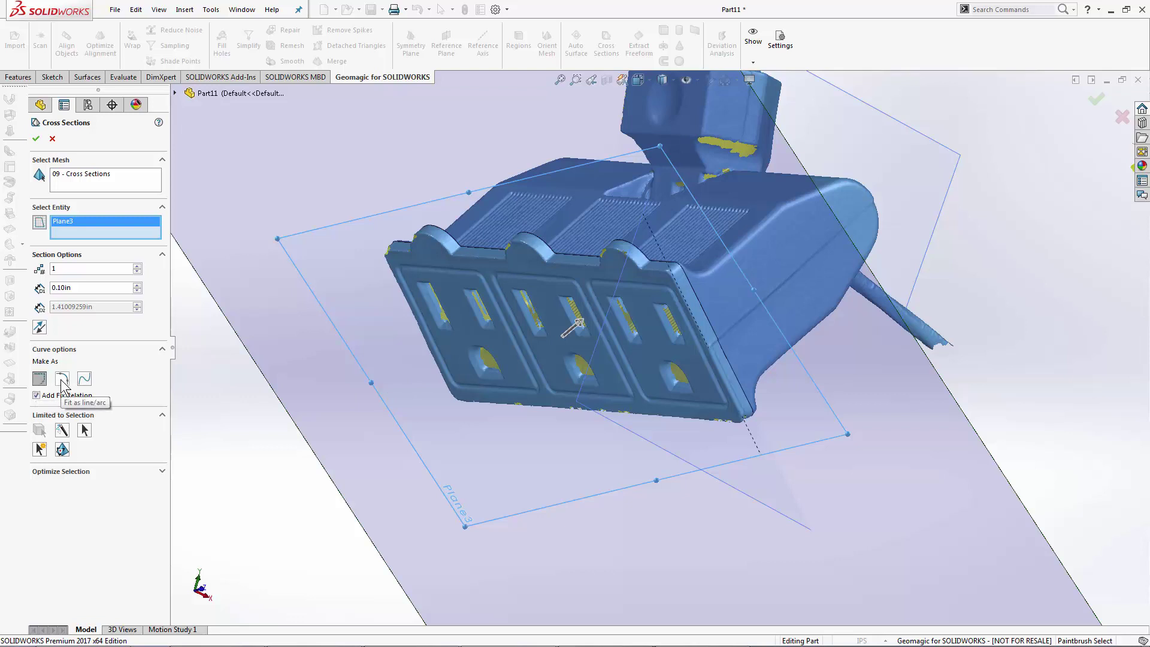
{"action": "left_click", "coordinate": [62, 380]}
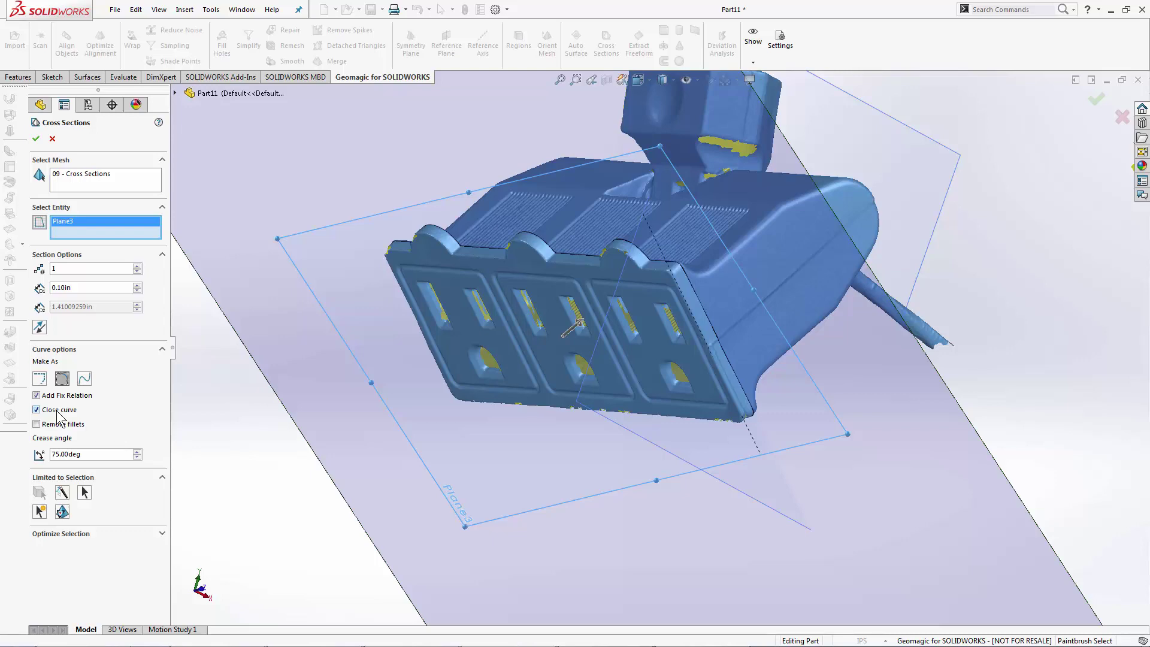
{"action": "left_click", "coordinate": [37, 140]}
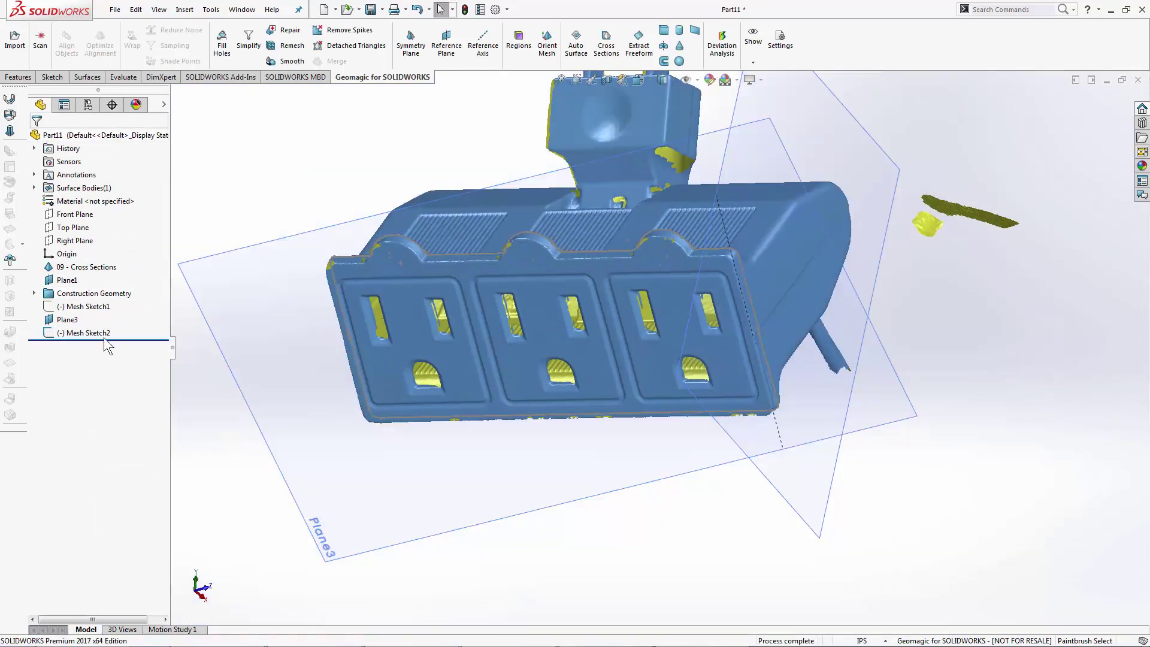
Step: Extrude the outer contour of the outlet-face section sketch as a blind boss 0.10 in deep
{"action": "left_click", "coordinate": [18, 76]}
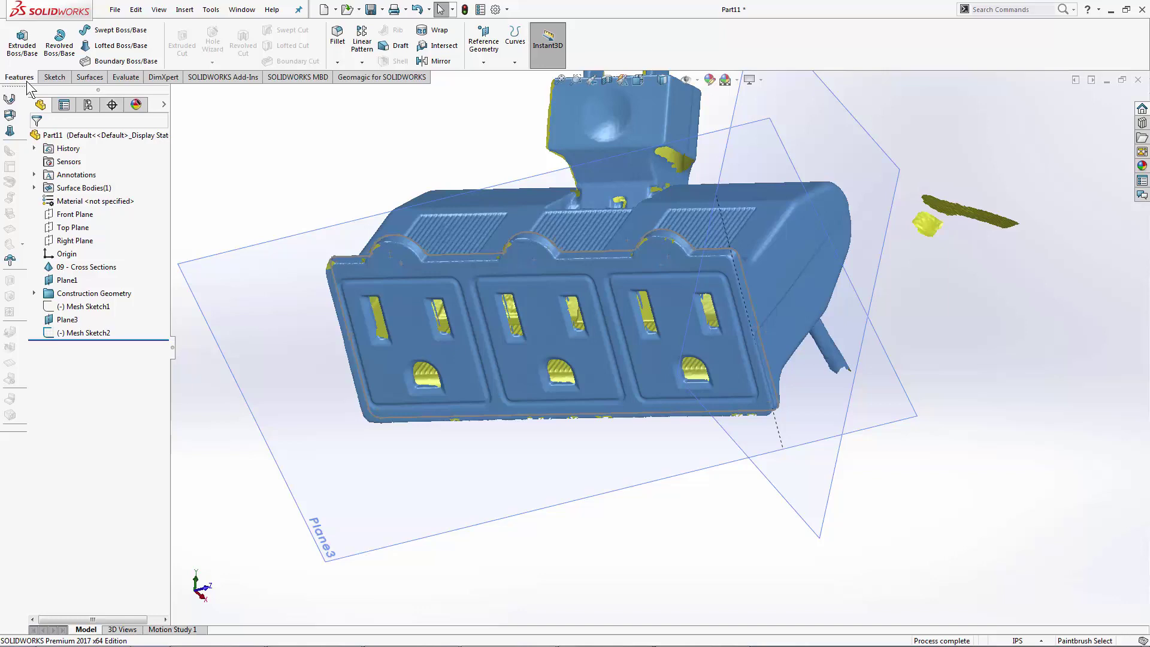
{"action": "left_click", "coordinate": [26, 59]}
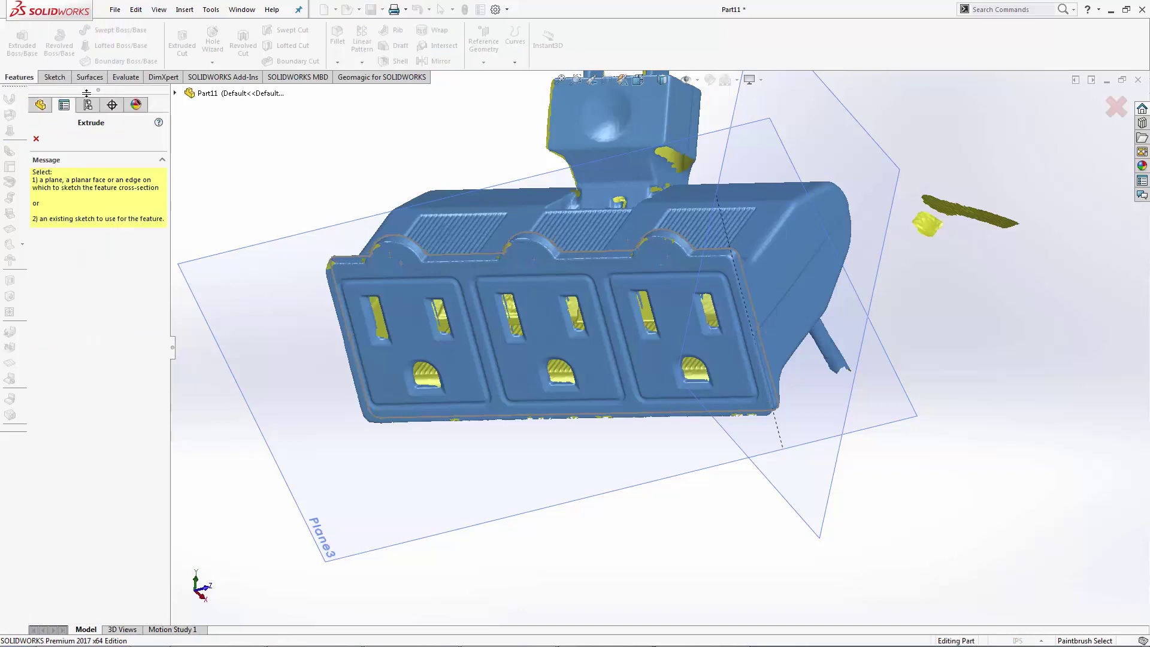
{"action": "left_click", "coordinate": [337, 298]}
{"action": "middle_click_drag", "start_coordinate": [684, 322], "coordinate": [648, 333]}
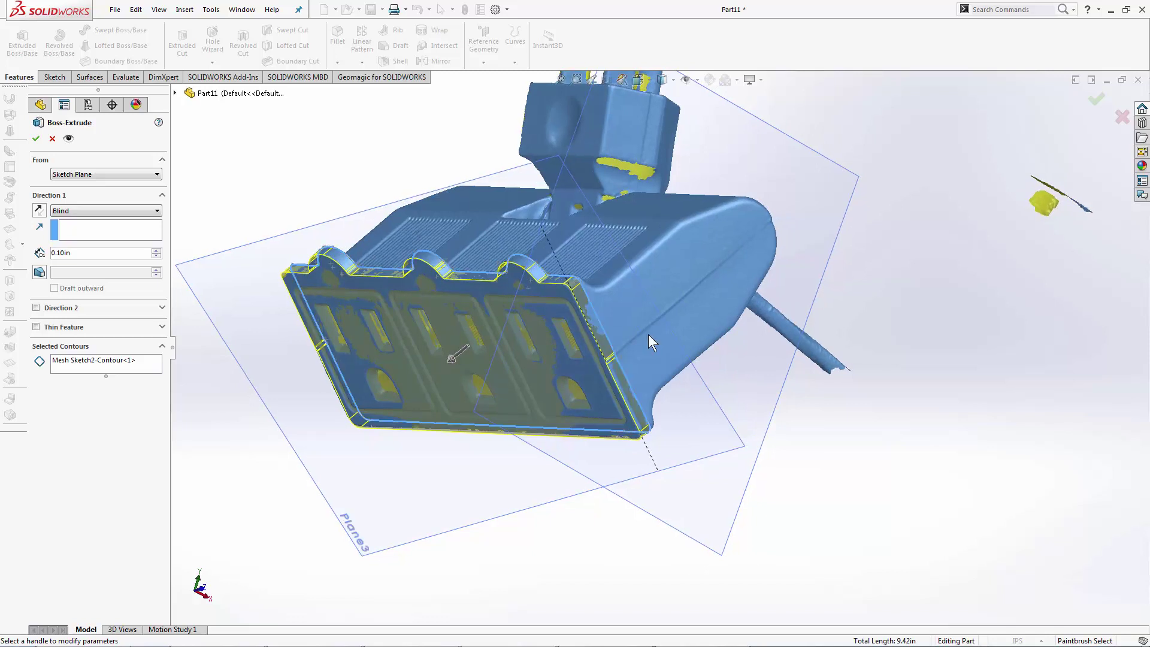
{"action": "left_click", "coordinate": [36, 140]}
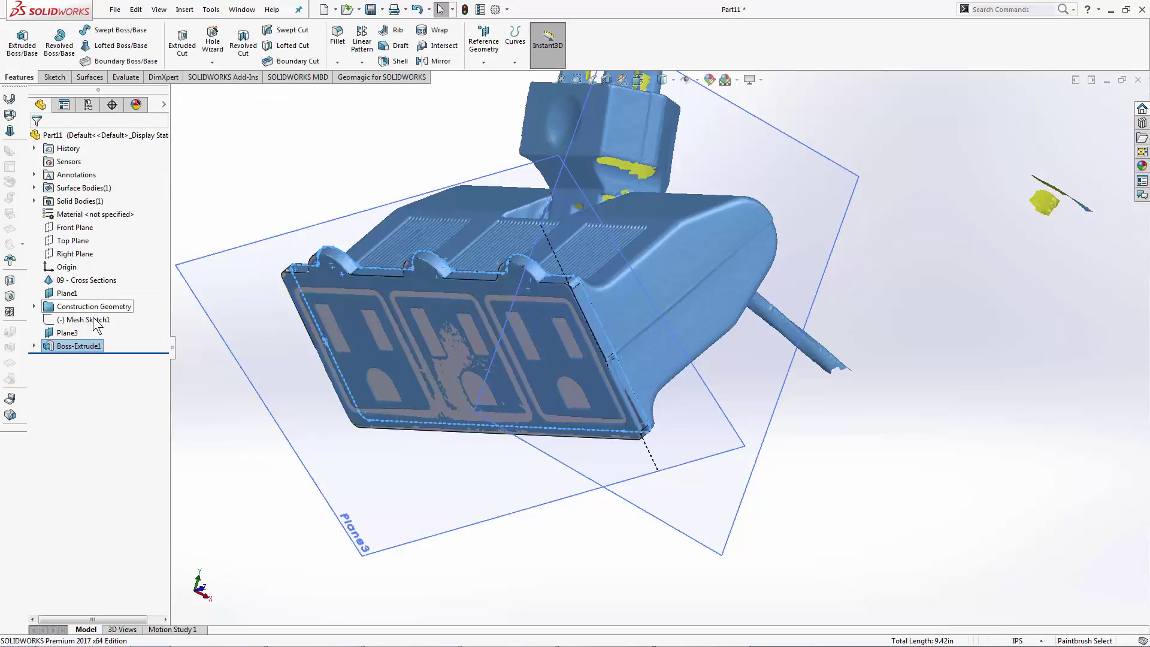
Step: Hide the extruded outlet faceplate body
{"action": "right_click", "coordinate": [80, 343]}
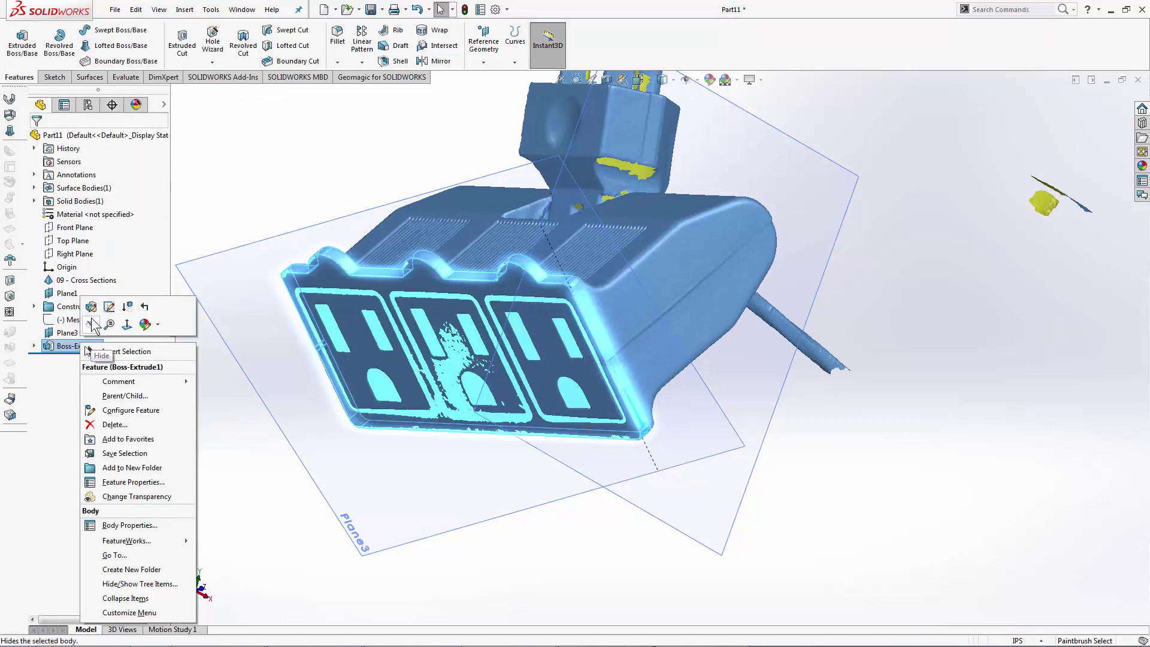
{"action": "left_click", "coordinate": [96, 327]}
{"action": "left_click", "coordinate": [307, 177]}
Step: Fit a reference plane to the flat mesh face of the plug between its prongs
{"action": "middle_click_drag", "start_coordinate": [522, 208], "coordinate": [541, 404]}
{"action": "scroll", "coordinate": [624, 251], "scroll_direction": "down", "scroll_amount": 5}
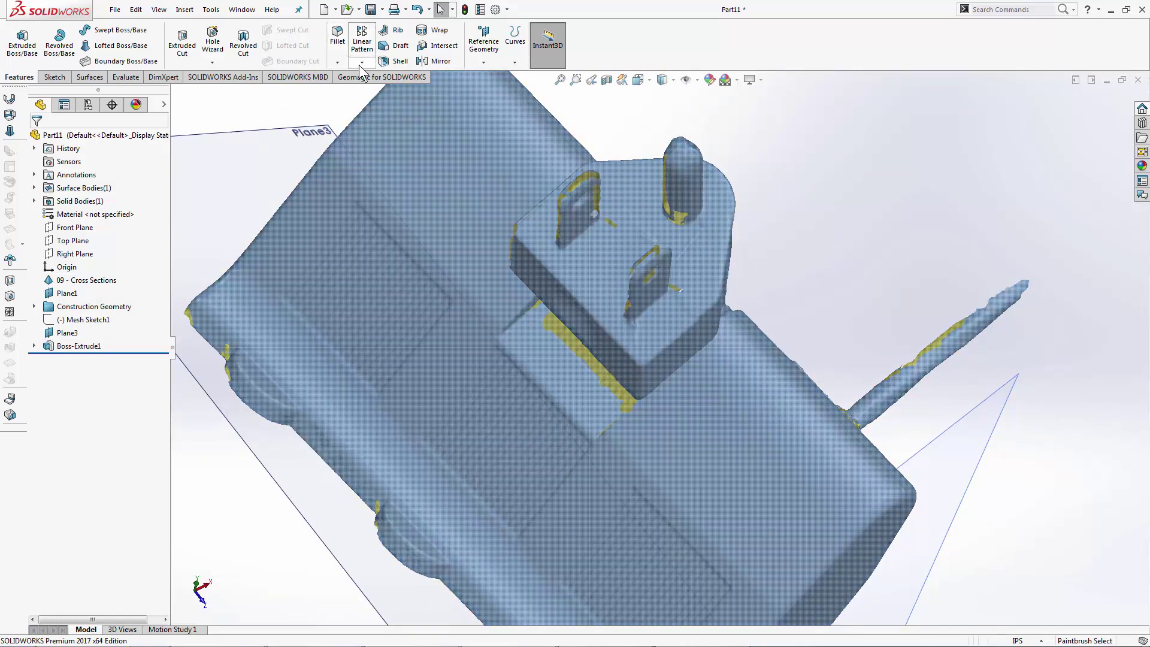
{"action": "left_click", "coordinate": [407, 76]}
{"action": "left_click", "coordinate": [441, 54]}
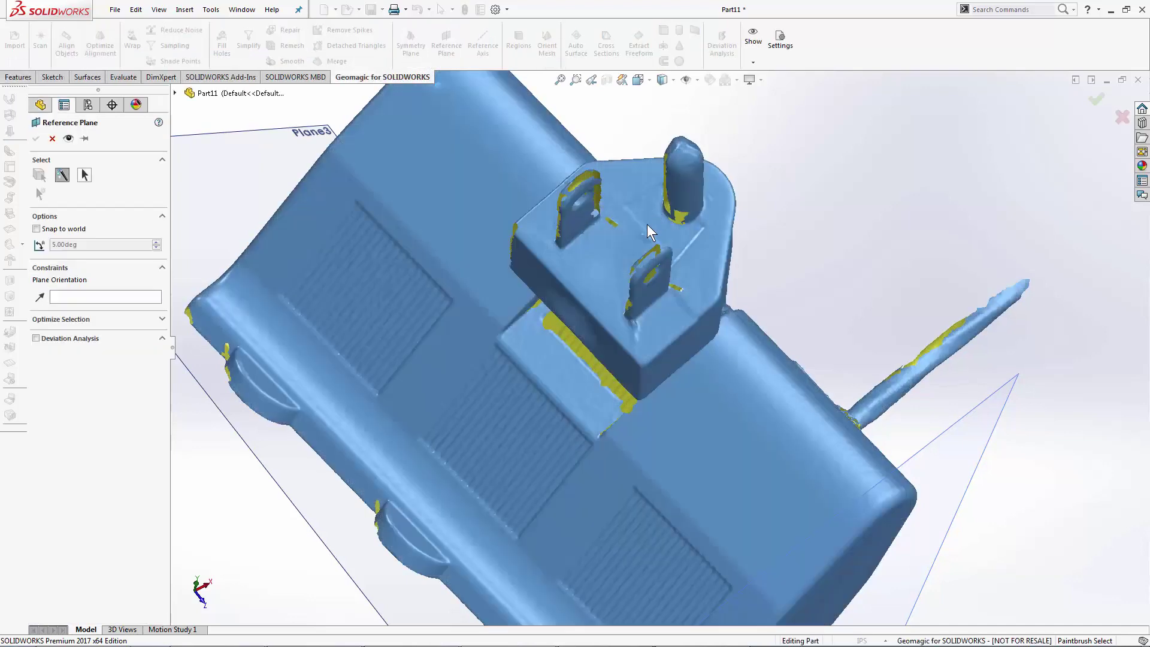
{"action": "left_click", "coordinate": [627, 232]}
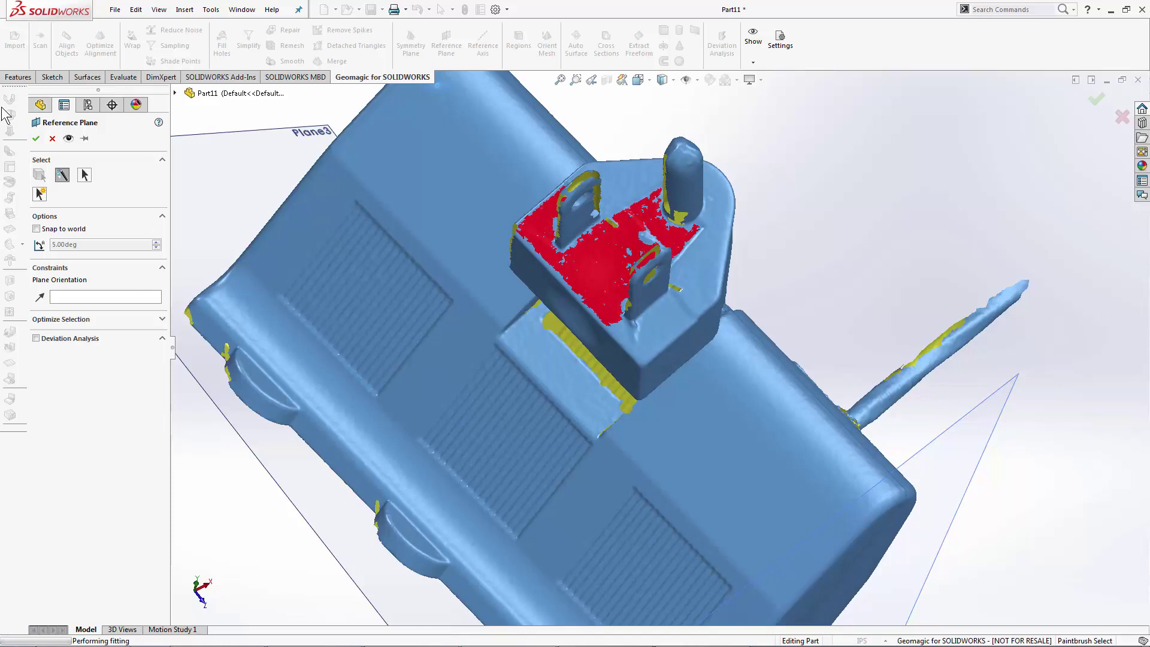
{"action": "left_click", "coordinate": [35, 140]}
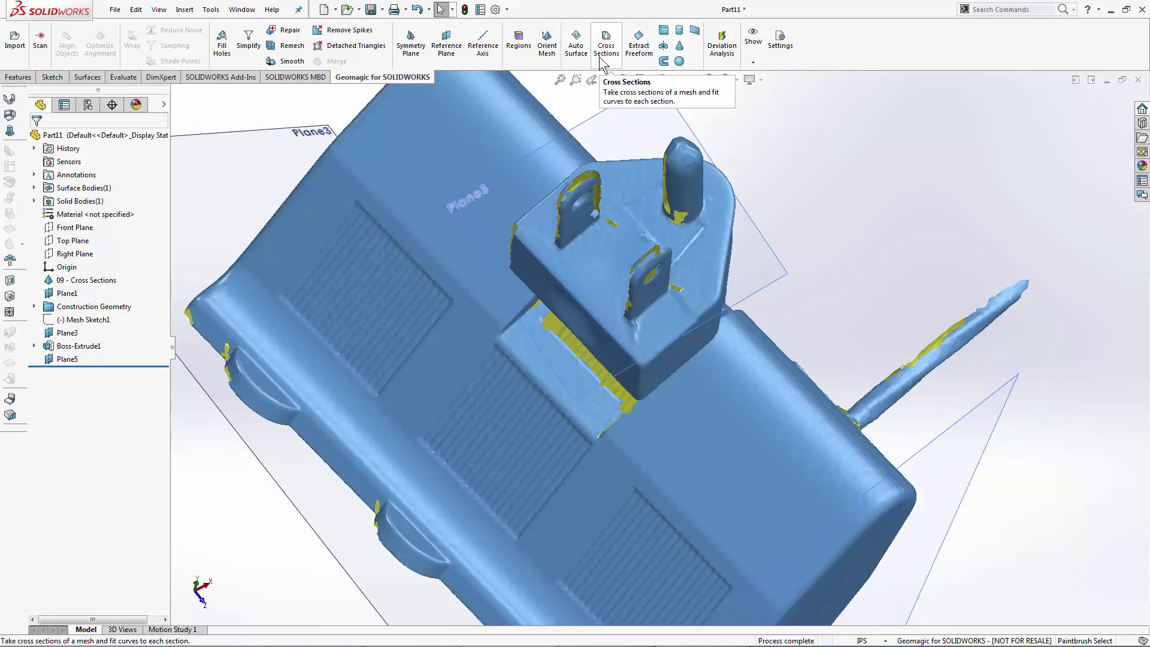
Step: Set up a single cross section of the mesh from the plug-face plane, with the direction reversed toward the prongs
{"action": "left_click", "coordinate": [600, 62]}
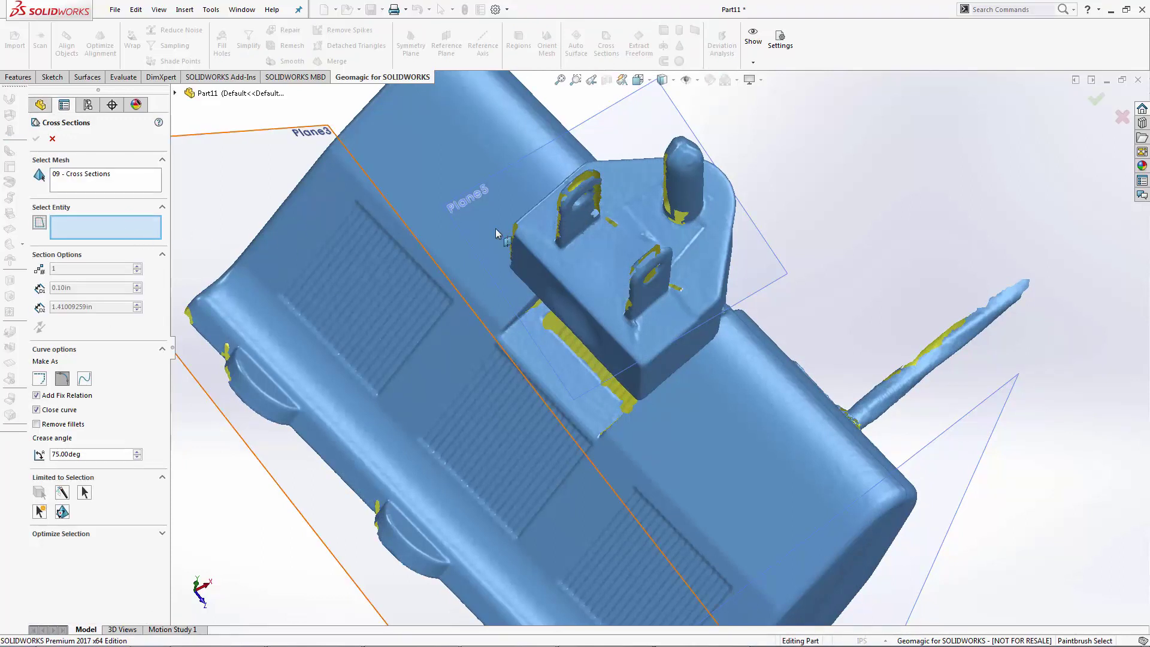
{"action": "left_click", "coordinate": [638, 133]}
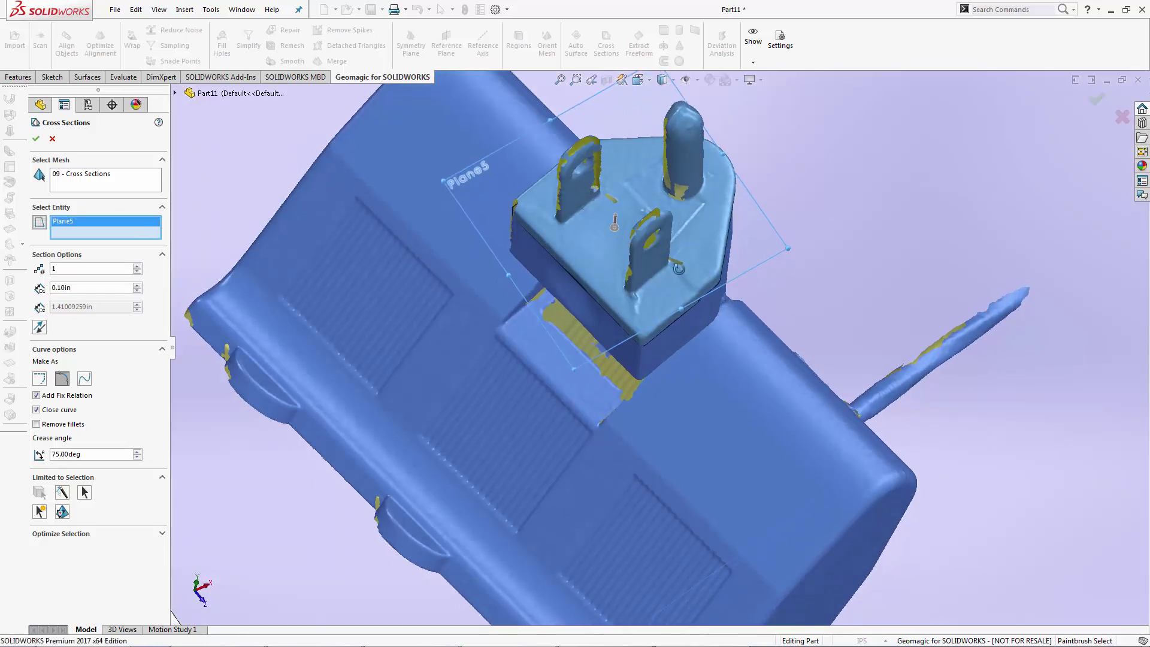
{"action": "mouse_move", "coordinate": [678, 268]}
{"action": "middle_mouse_down"}
{"action": "mouse_move", "coordinate": [679, 197]}
{"action": "mouse_move", "coordinate": [678, 249]}
{"action": "middle_mouse_up"}
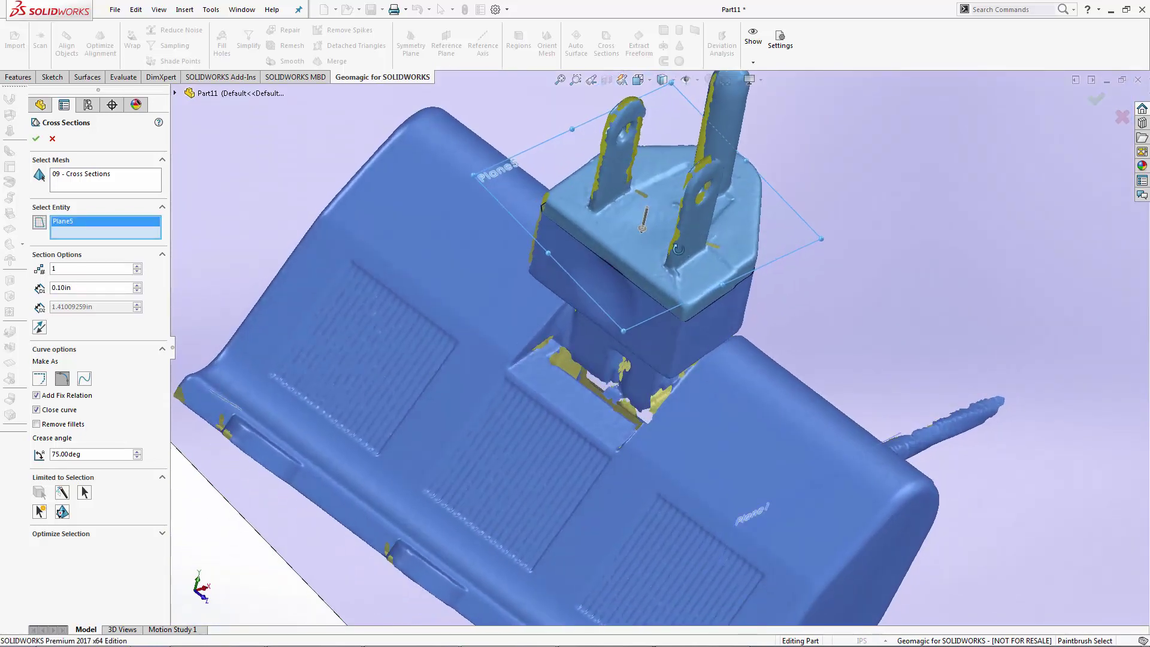
{"action": "left_click", "coordinate": [39, 328]}
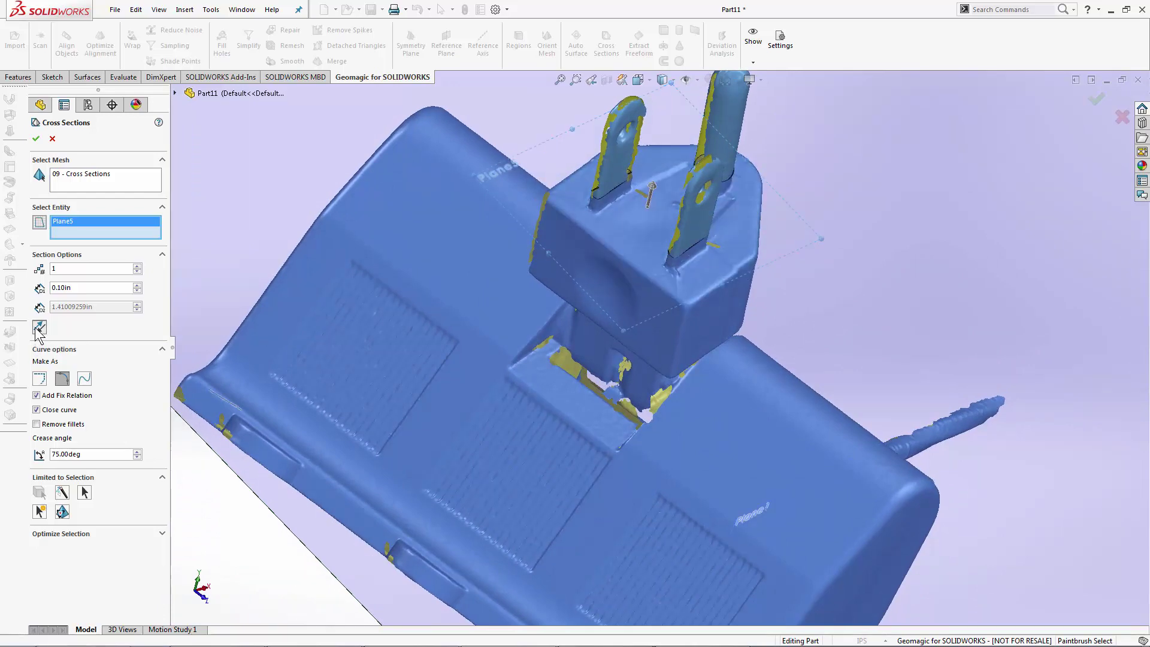
Step: Set the cross section offset to 0.45252315 in so that it cuts through the plug's prongs and round ground pin
{"action": "middle_click_drag", "start_coordinate": [525, 284], "coordinate": [515, 473]}
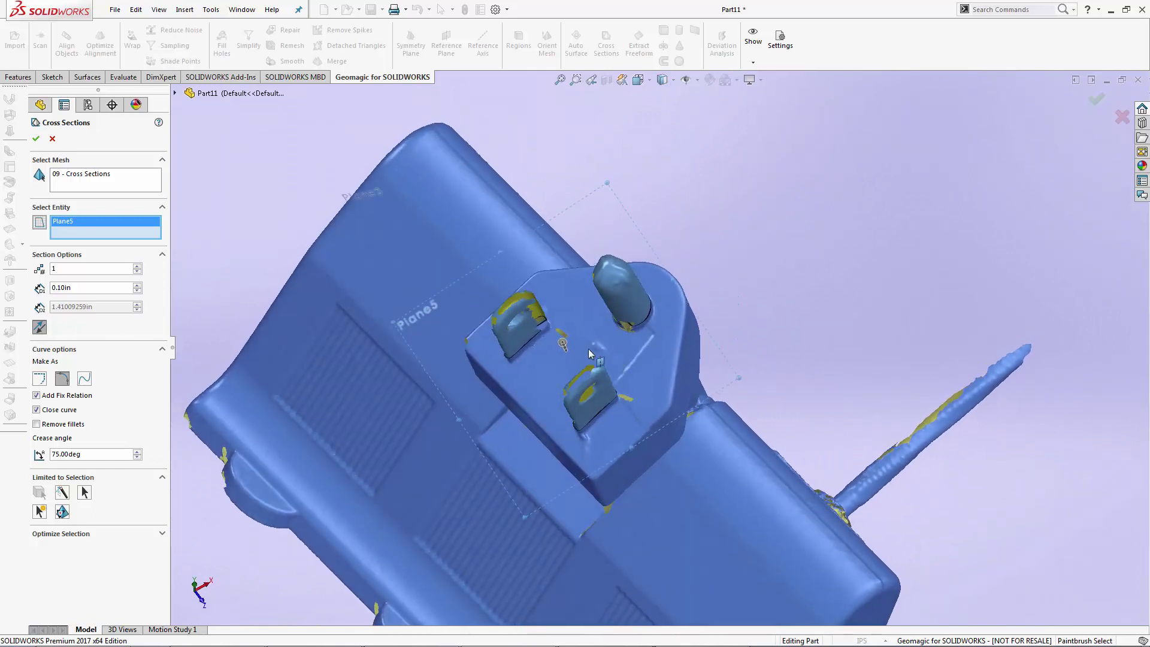
{"action": "left_click", "coordinate": [137, 286]}
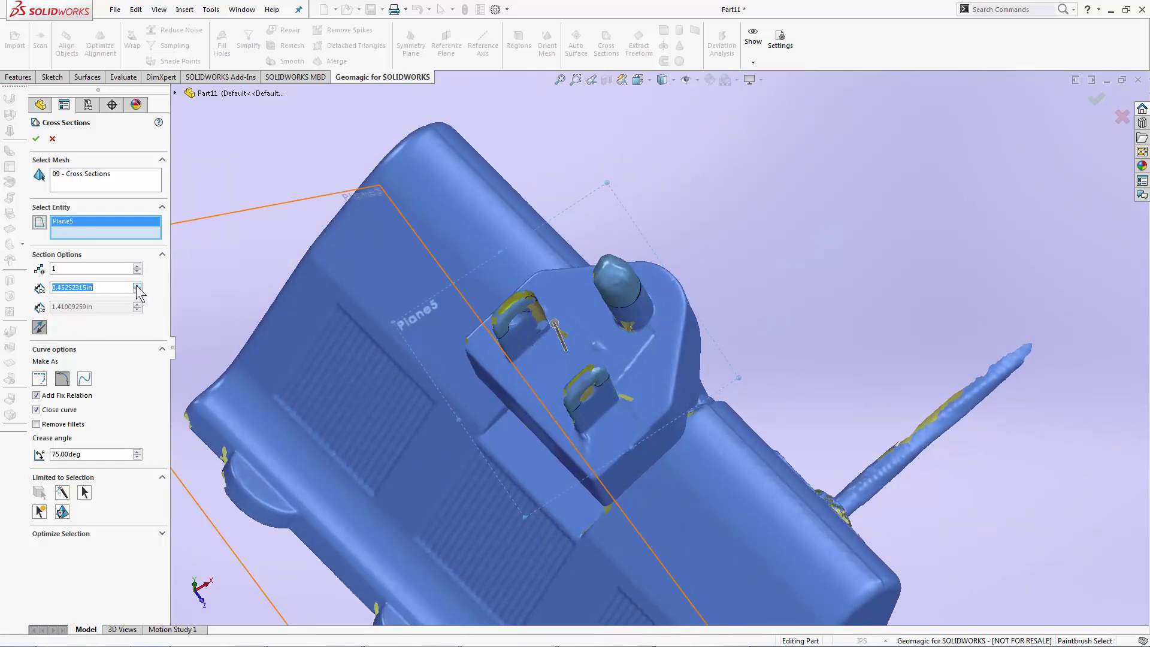
{"action": "middle_click_drag", "start_coordinate": [367, 336], "coordinate": [455, 383]}
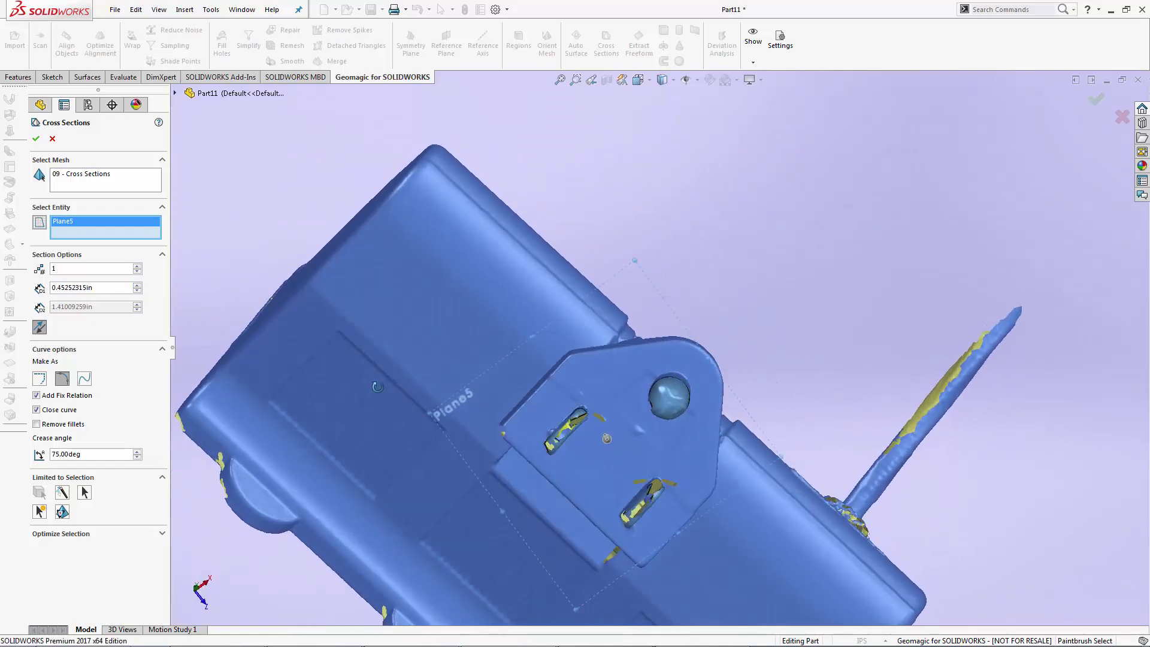
{"action": "scroll", "coordinate": [659, 372], "scroll_direction": "down", "scroll_amount": 3}
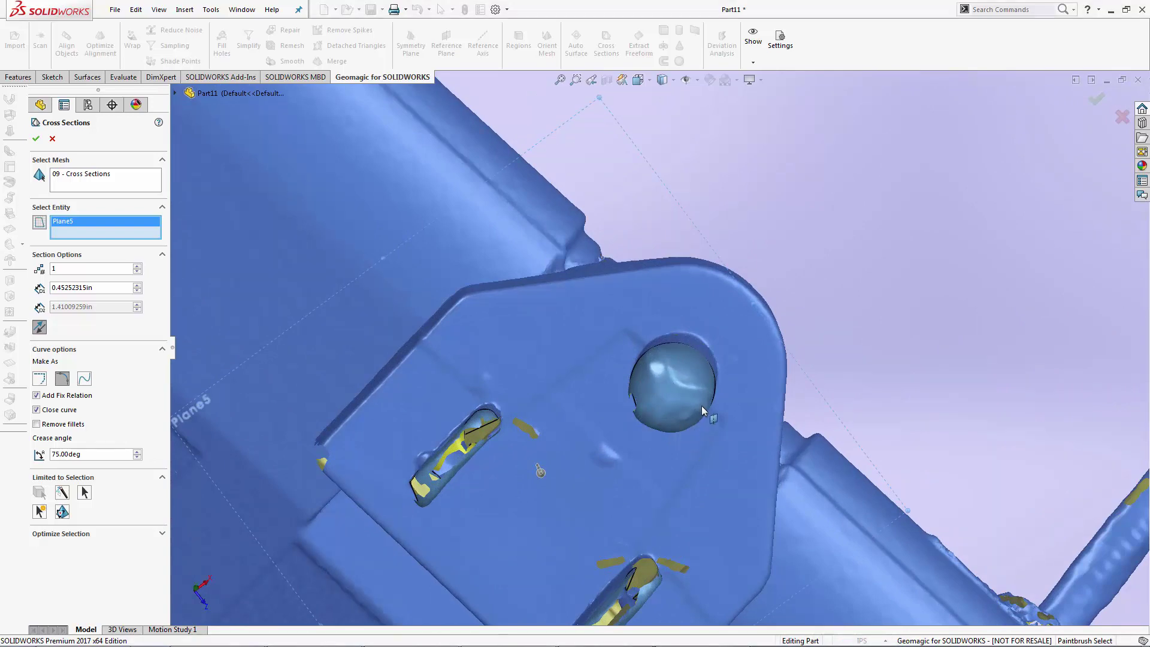
{"action": "middle_click_drag", "start_coordinate": [750, 405], "coordinate": [755, 361]}
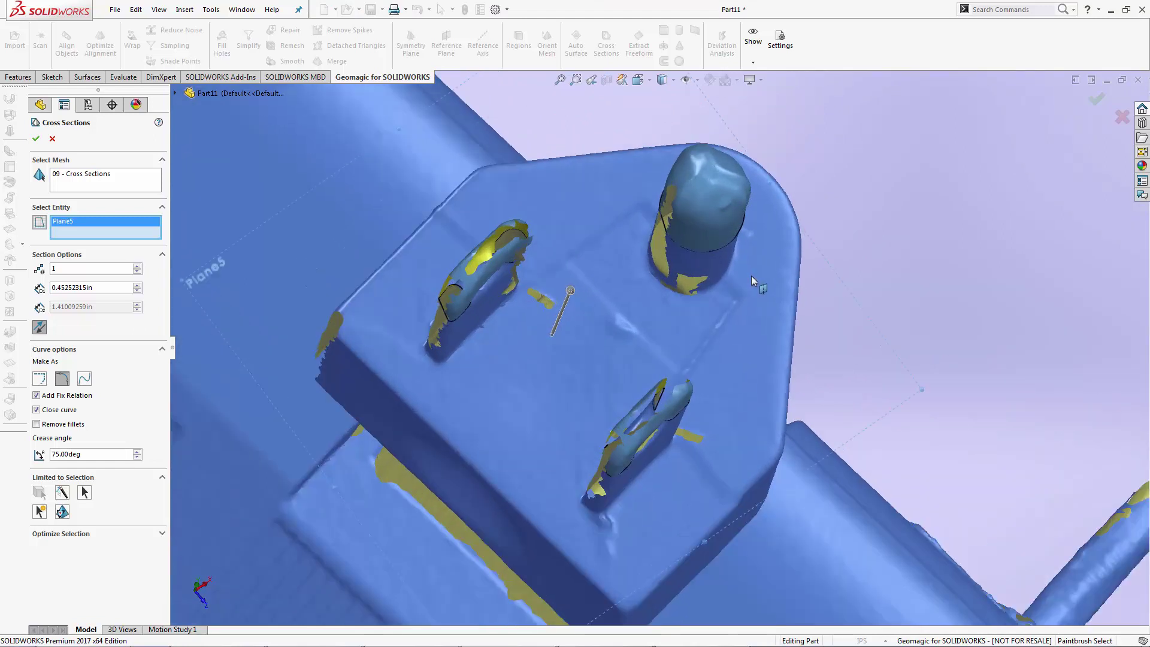
Step: Limit the cross section to the mesh area of the round ground pin
{"action": "left_click", "coordinate": [59, 499]}
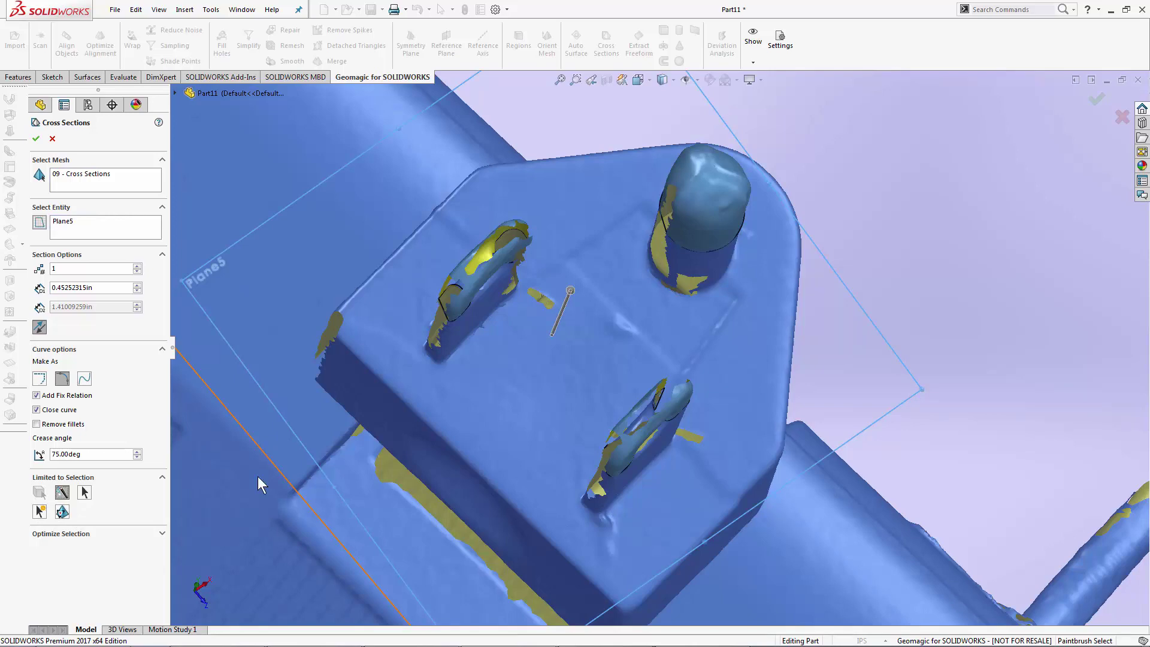
{"action": "middle_click_drag", "start_coordinate": [878, 383], "coordinate": [855, 399]}
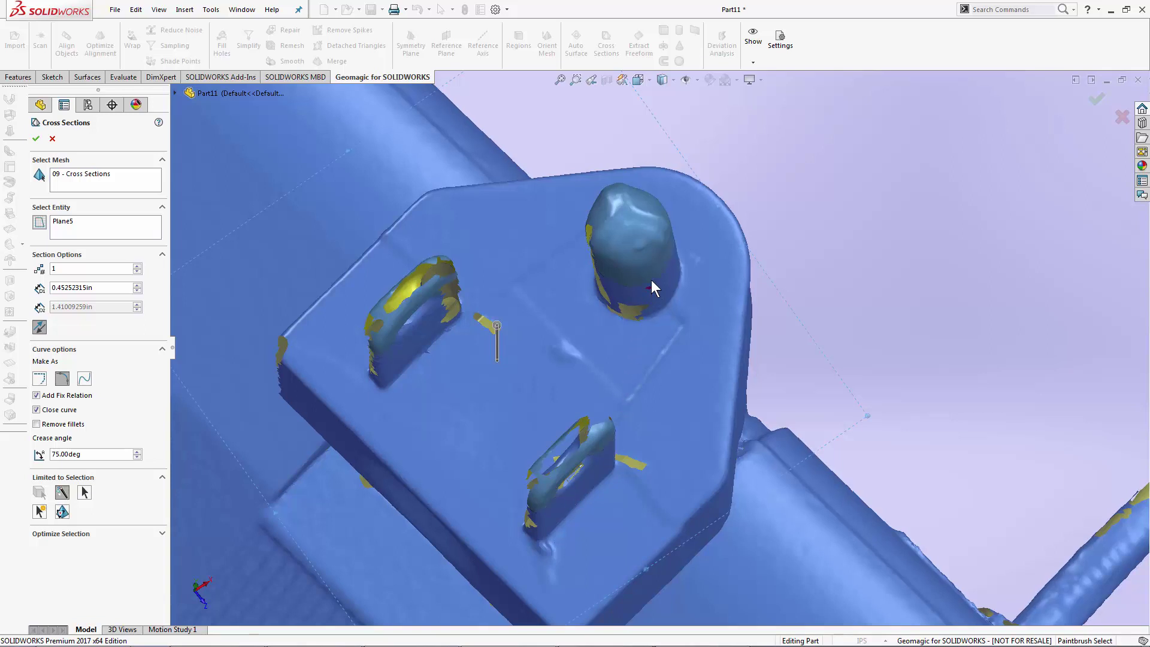
{"action": "left_click_drag", "start_coordinate": [652, 248], "coordinate": [652, 221]}
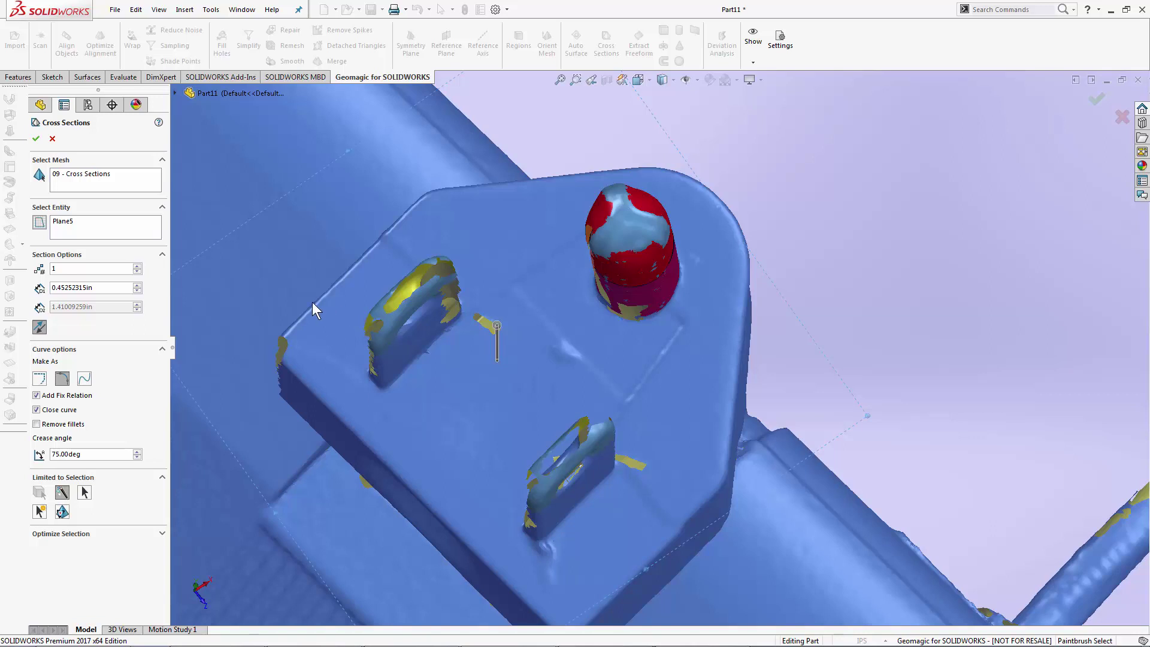
Step: Make the ground pin's section curve a spline and adjust its curve detail
{"action": "left_click", "coordinate": [88, 382]}
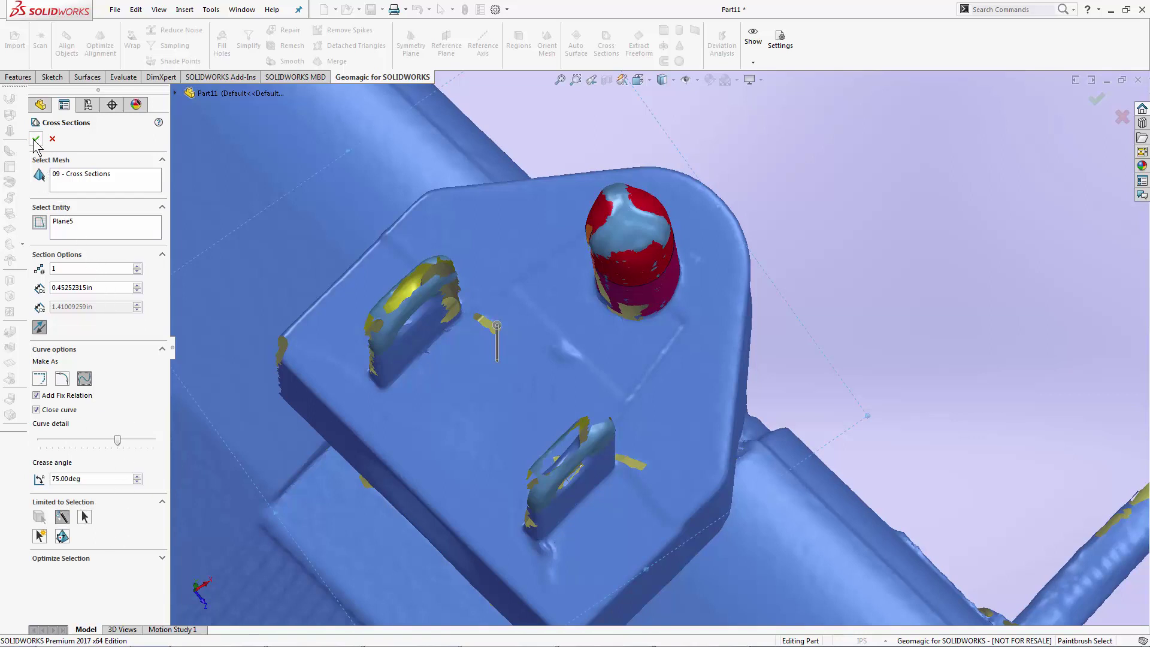
{"action": "left_click_drag", "start_coordinate": [117, 442], "coordinate": [77, 448]}
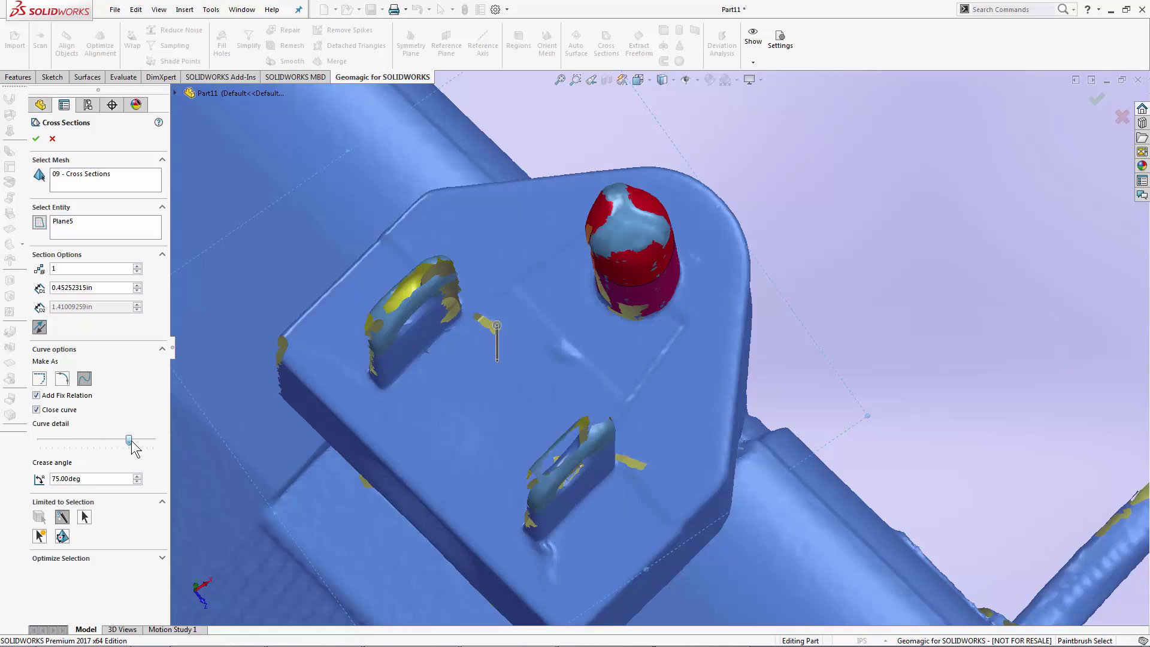